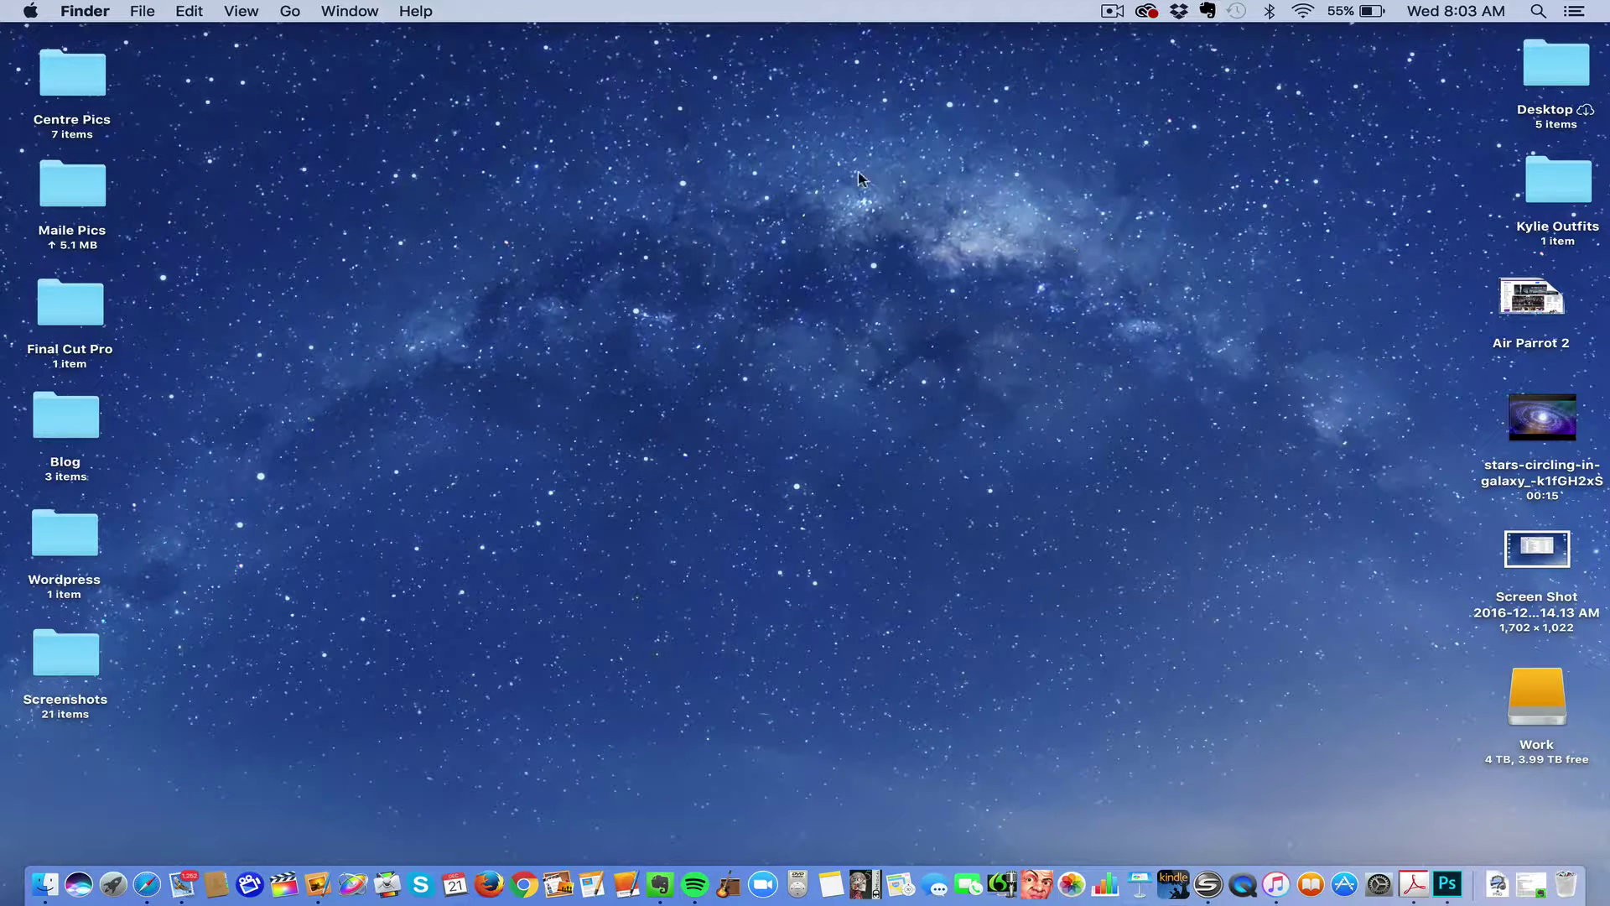
- Drag a copy of iWeb from the Applications folder onto the Work drive
{"action": "left_click", "coordinate": [44, 883]}
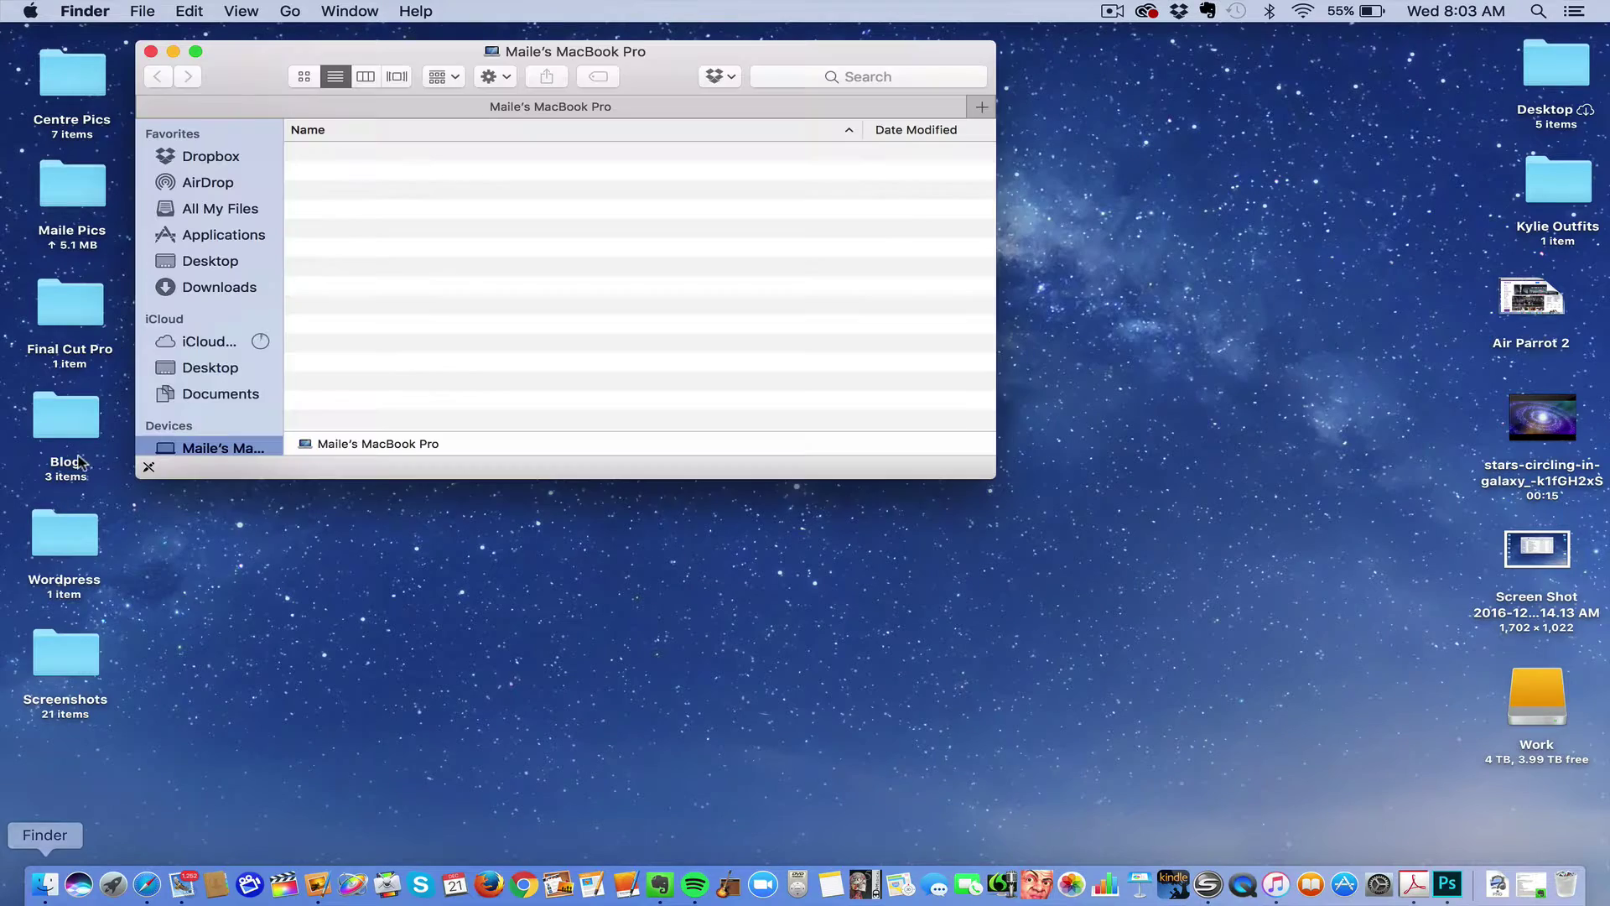
{"action": "left_click", "coordinate": [220, 236]}
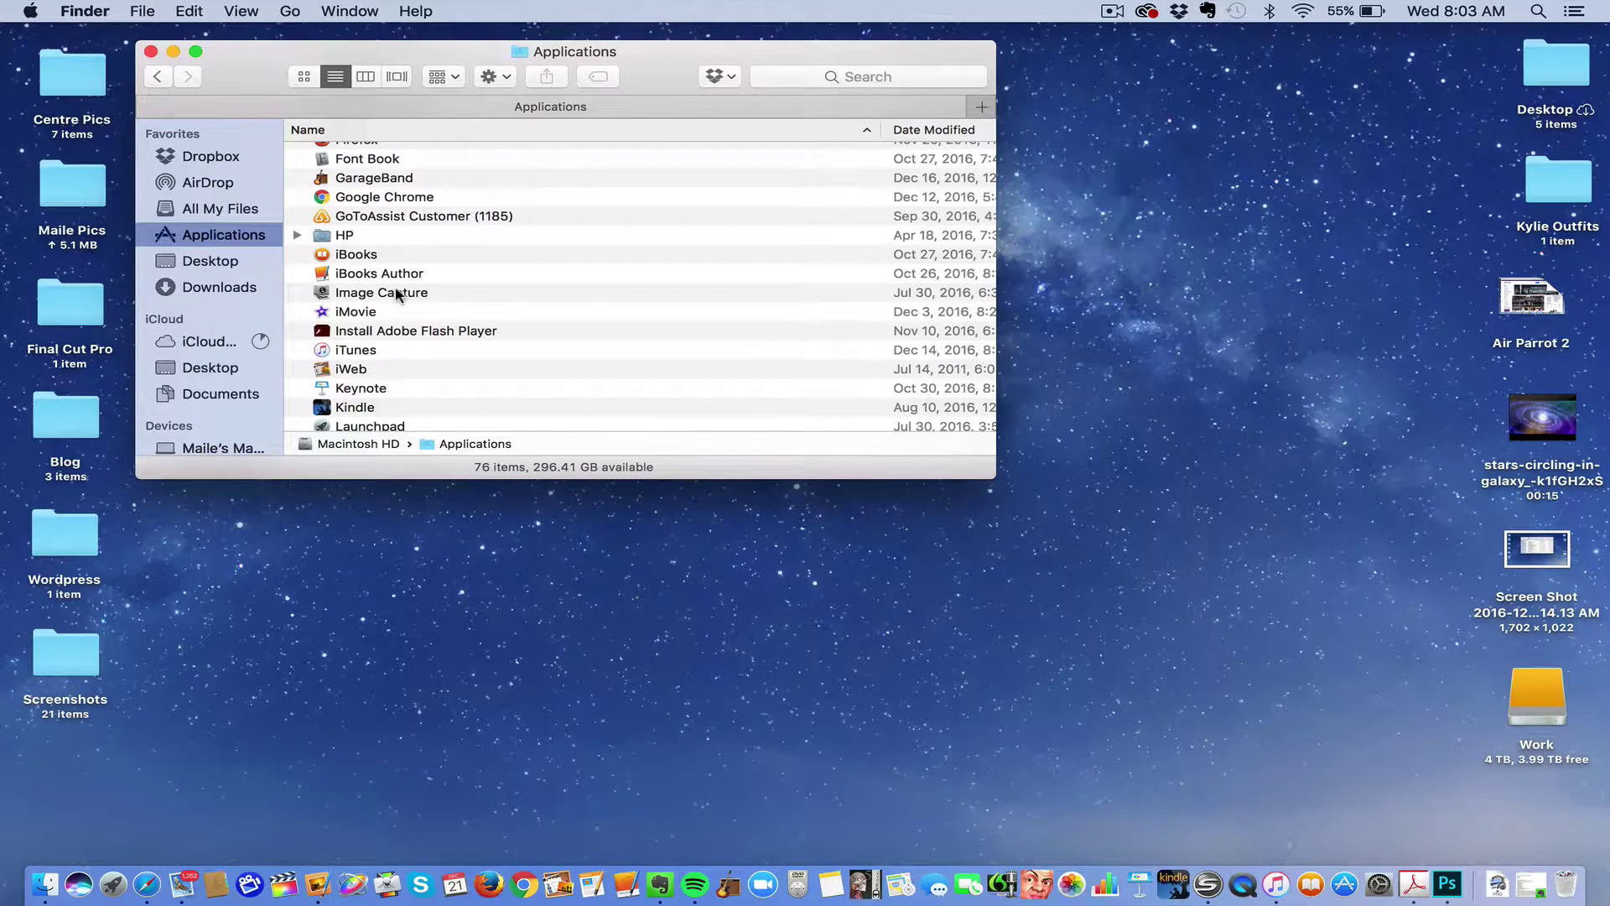
{"action": "scroll", "coordinate": [395, 293], "scroll_direction": "down", "scroll_amount": 3}
{"action": "scroll", "coordinate": [396, 294], "scroll_direction": "down", "scroll_amount": 4}
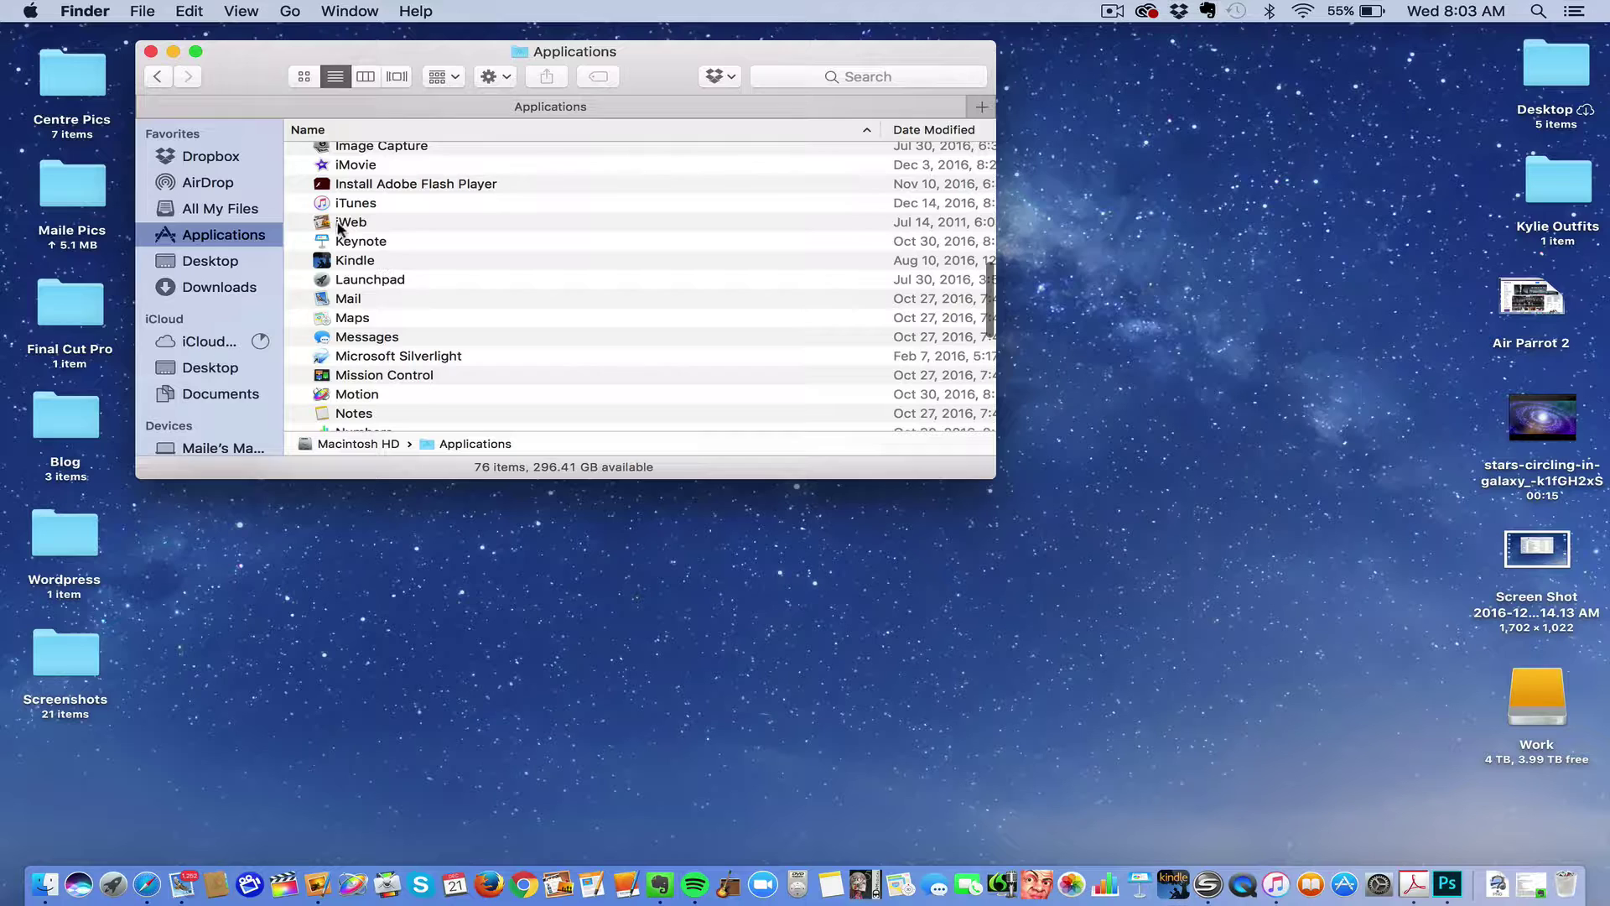
{"action": "left_click", "coordinate": [352, 227]}
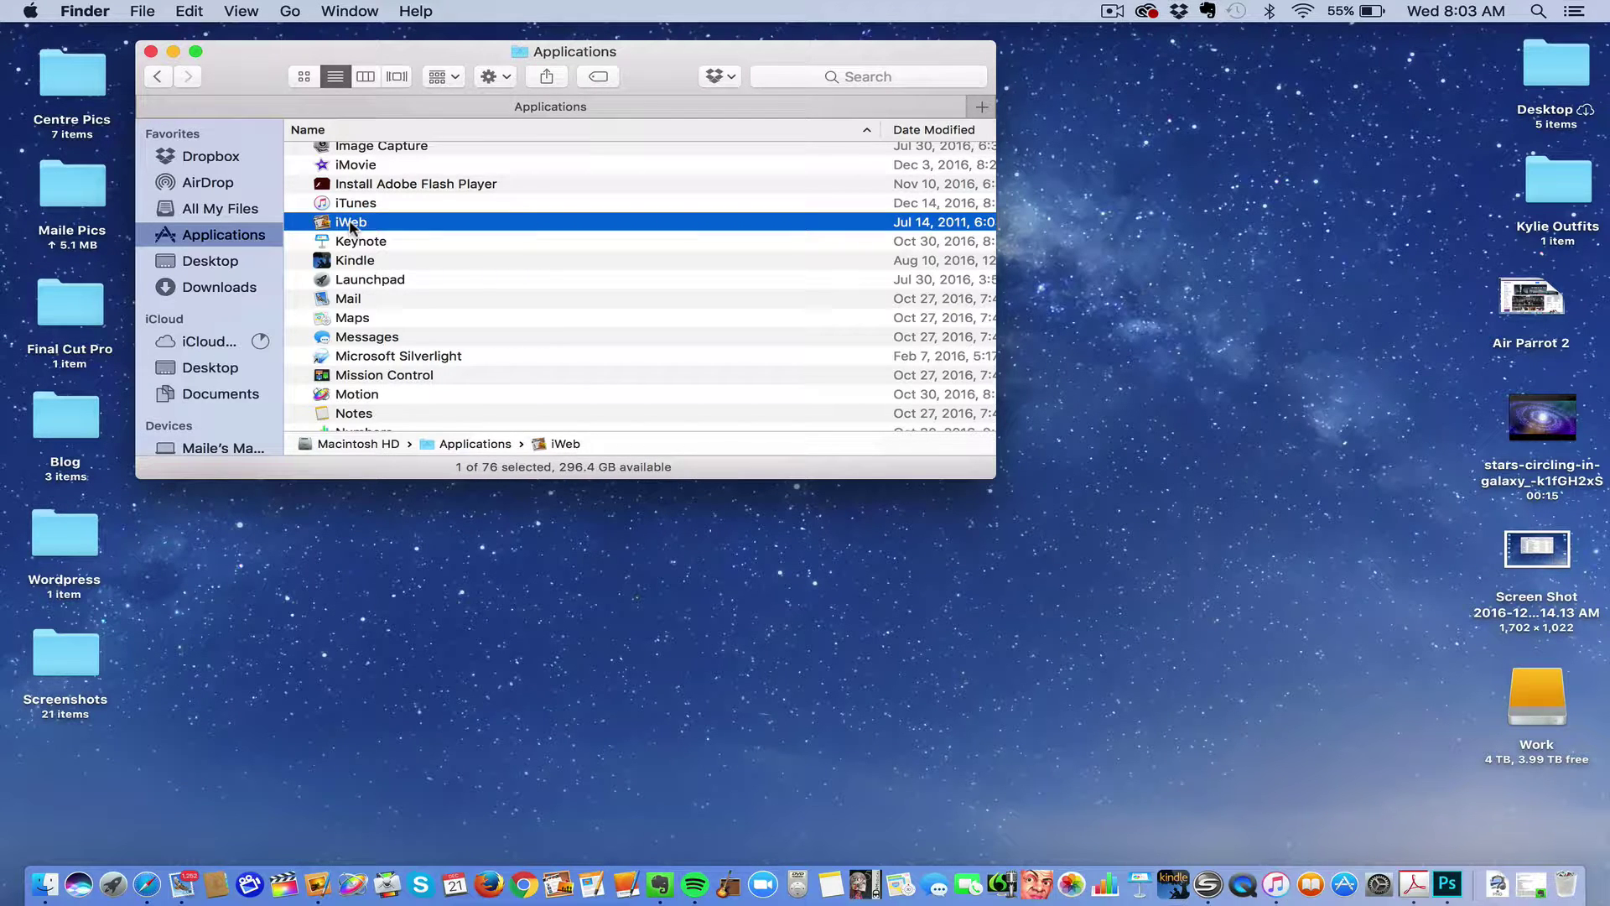
{"action": "left_click_drag", "start_coordinate": [353, 227], "coordinate": [453, 282]}
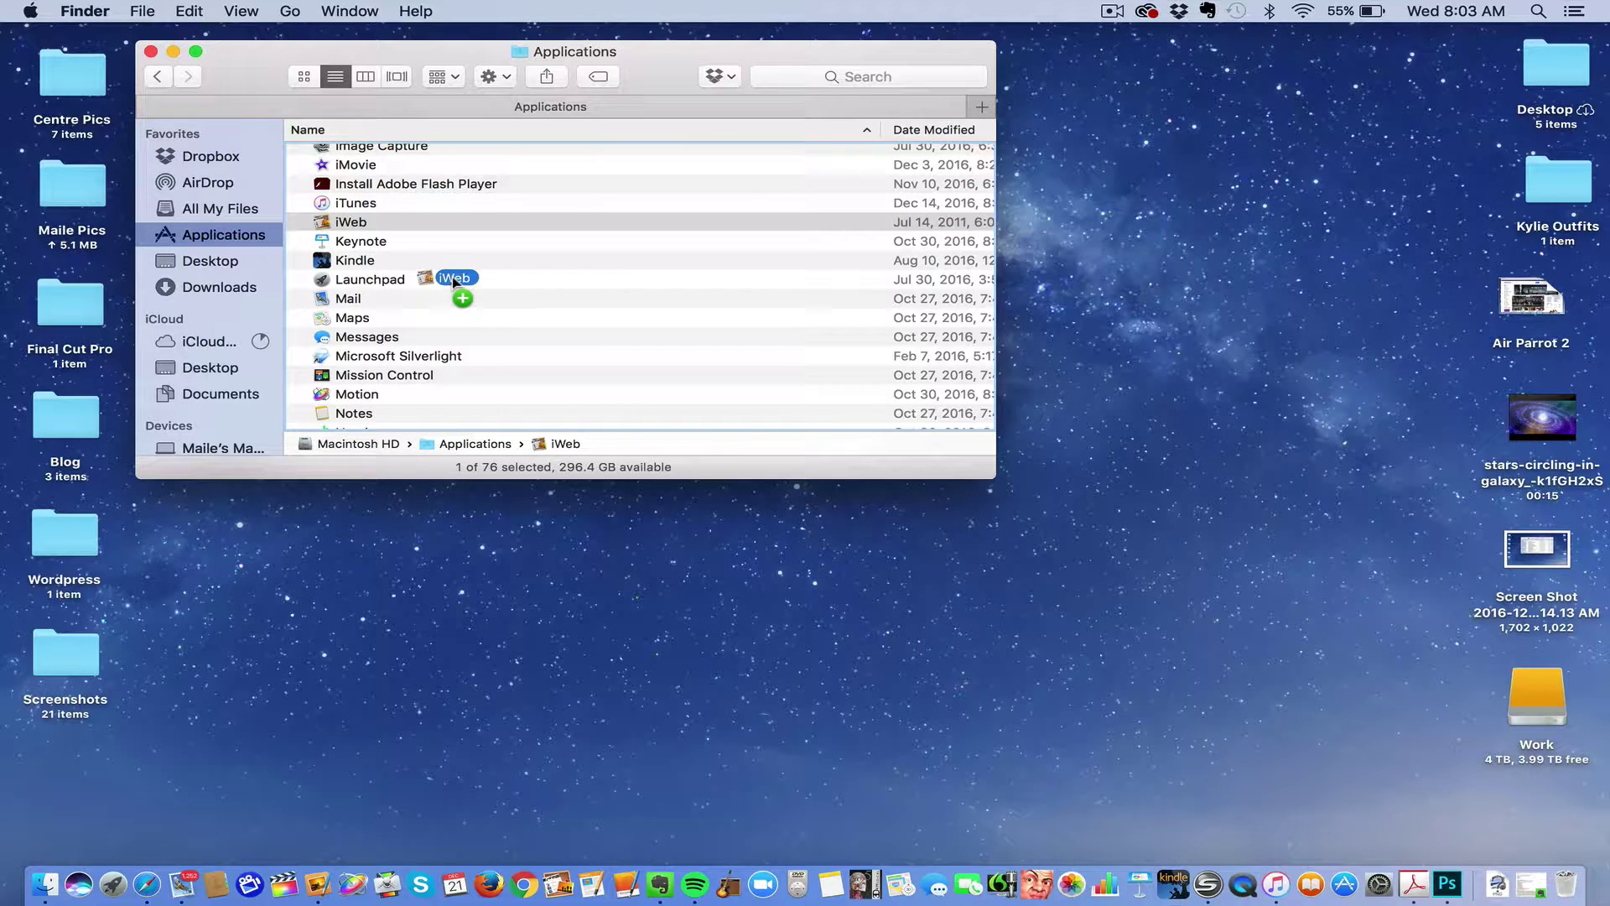
{"action": "left_click_drag", "start_coordinate": [453, 282], "coordinate": [369, 227]}
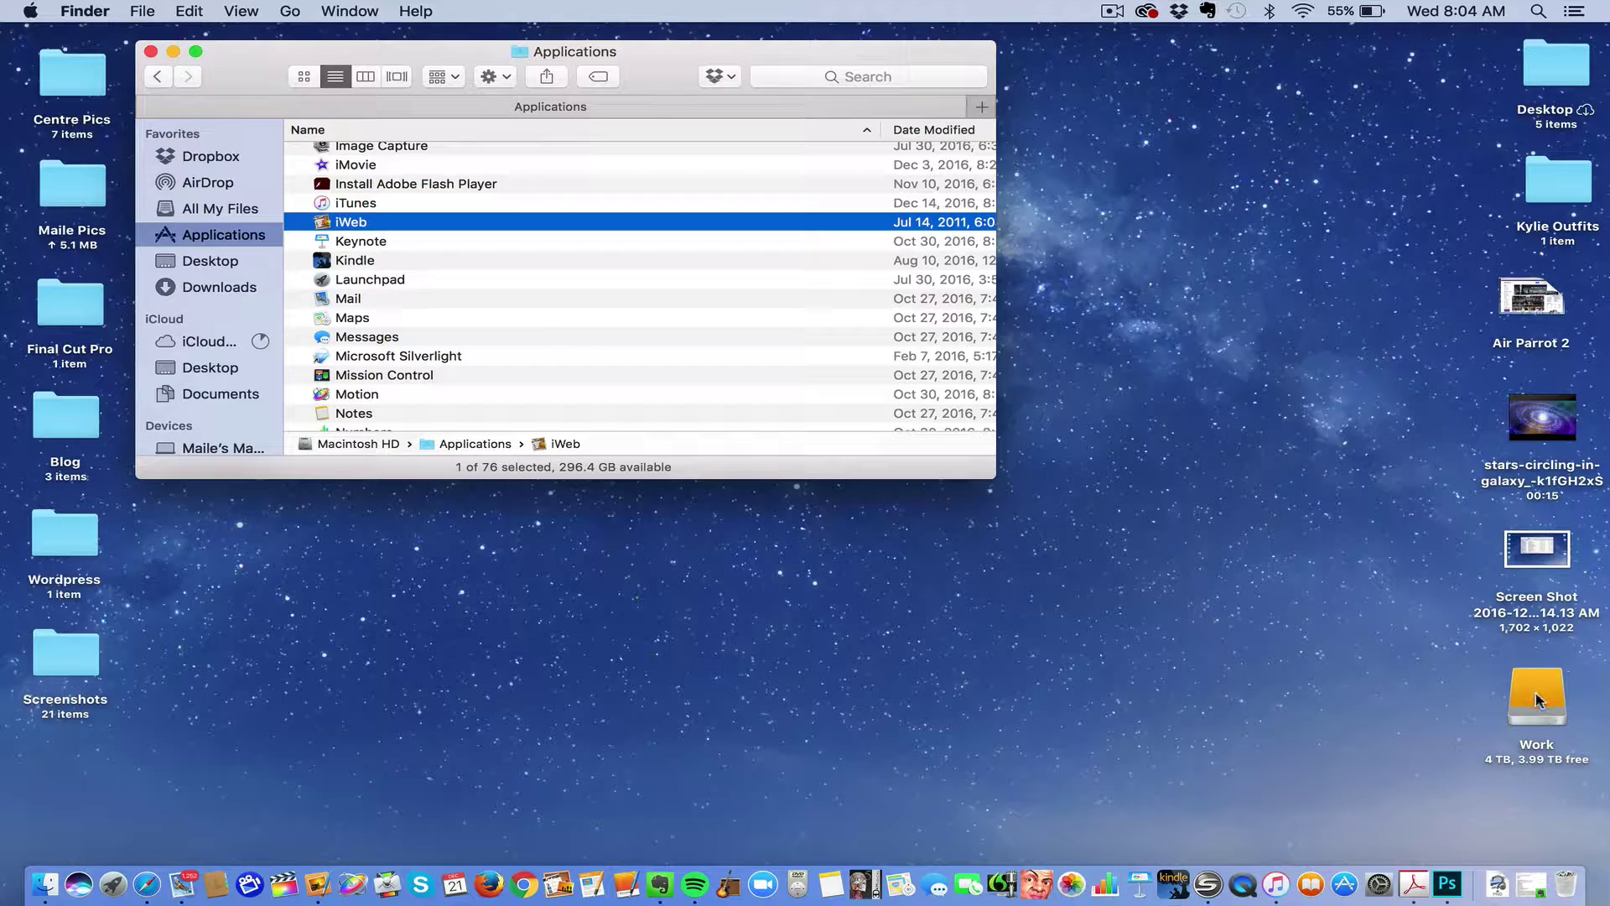
- Open Library › Application Support › IWeb using the Option-revealed Library entry in Go
{"action": "left_click", "coordinate": [151, 52]}
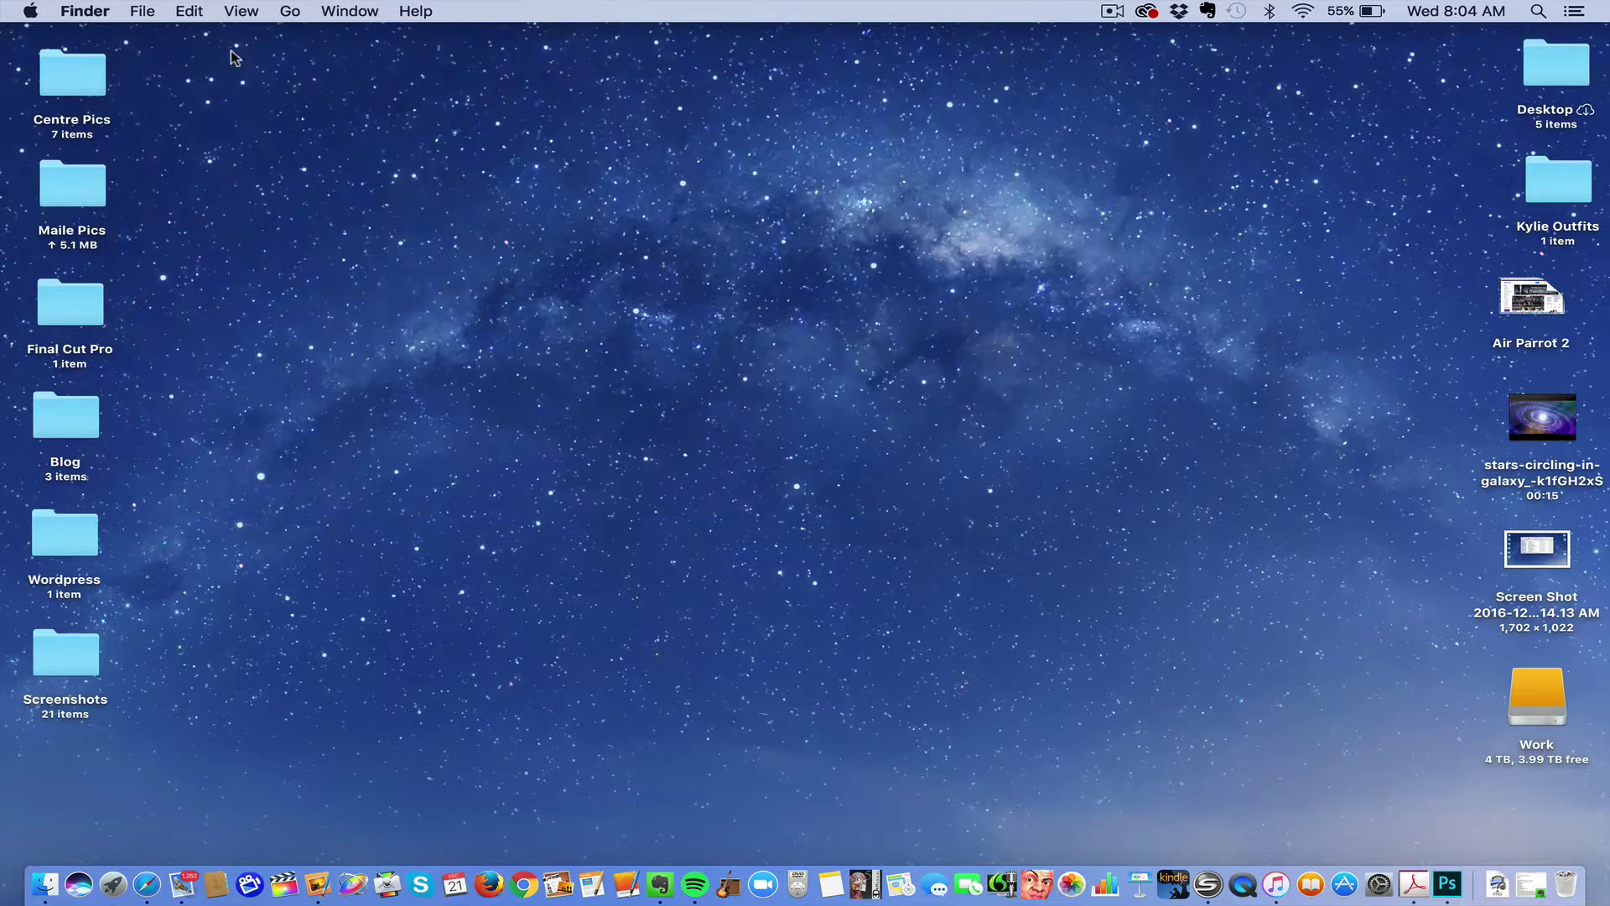
{"action": "left_click", "coordinate": [291, 11]}
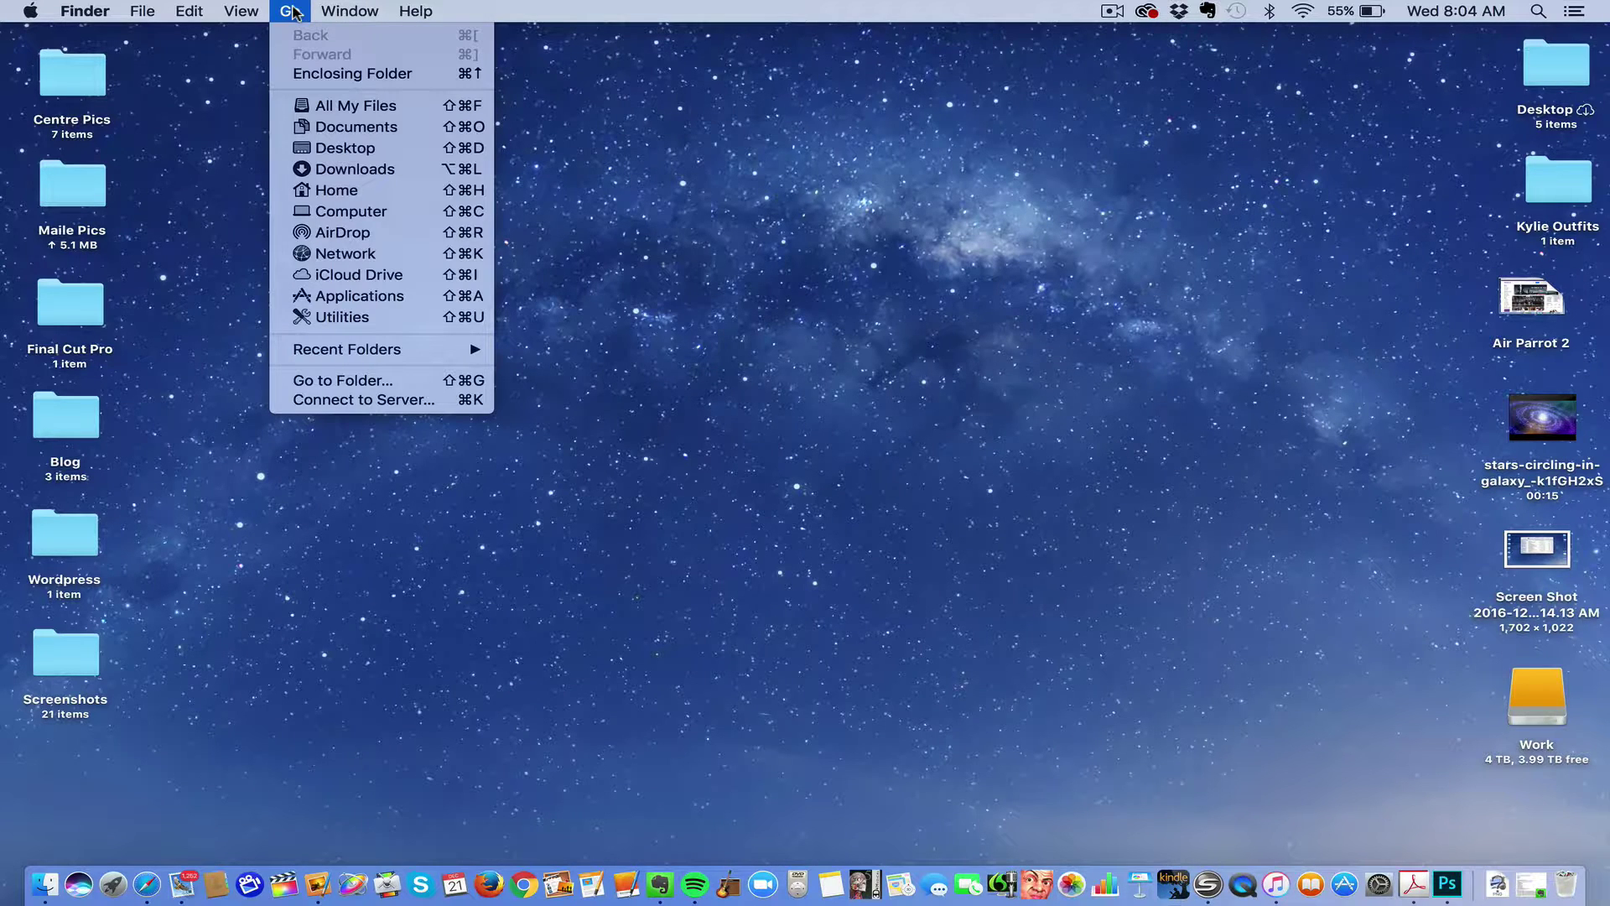
{"action": "key", "text": "alt"}
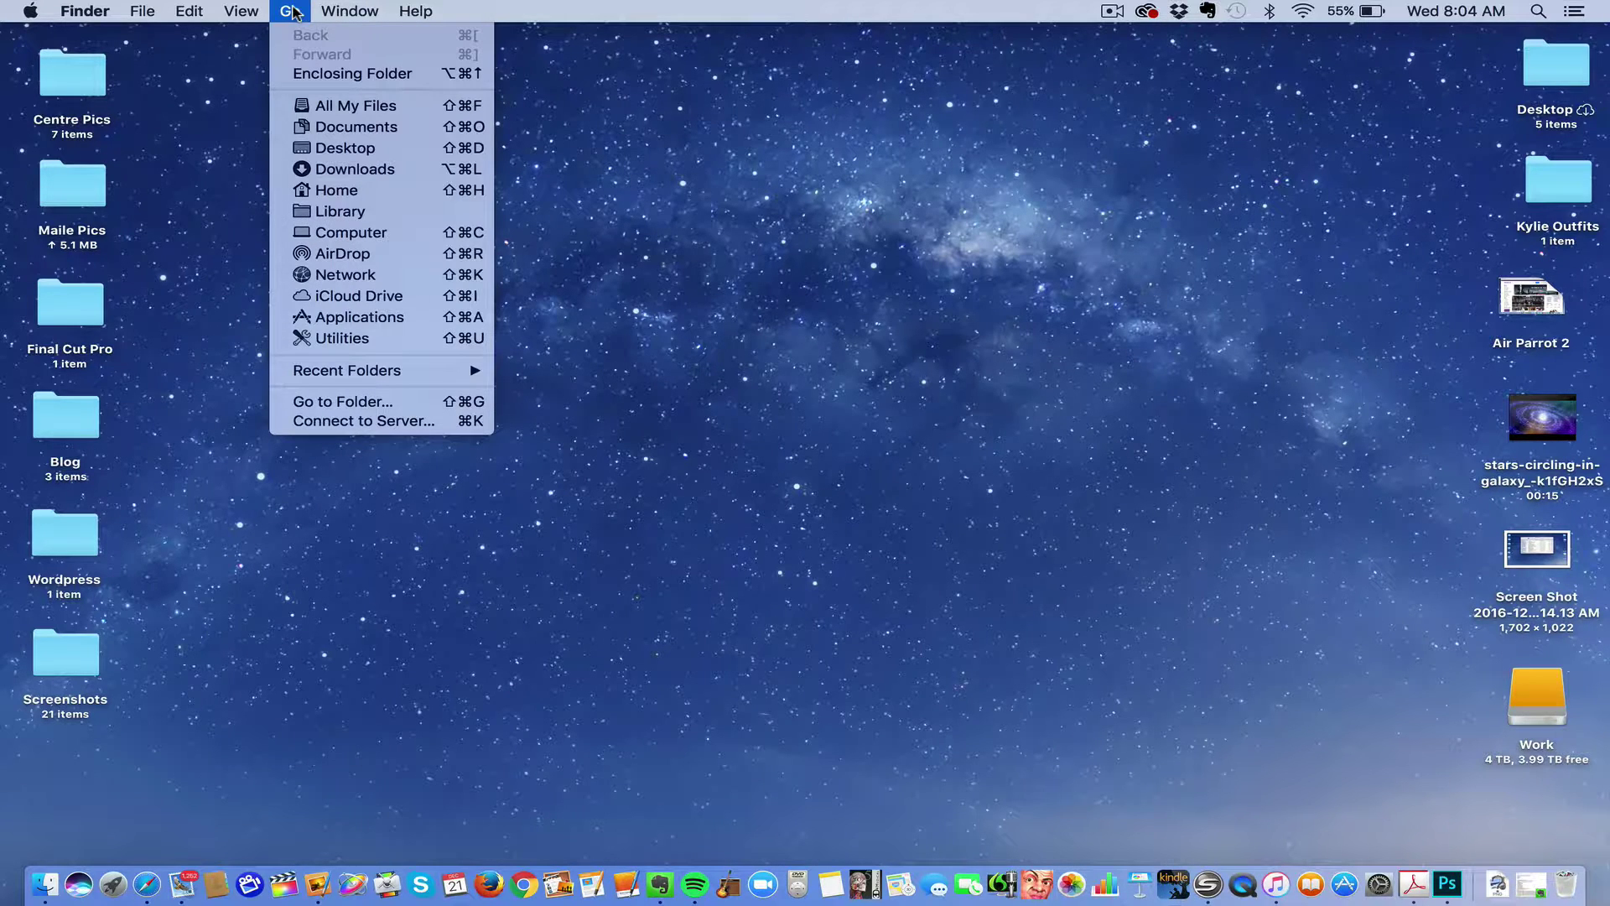
{"action": "left_click", "coordinate": [327, 213]}
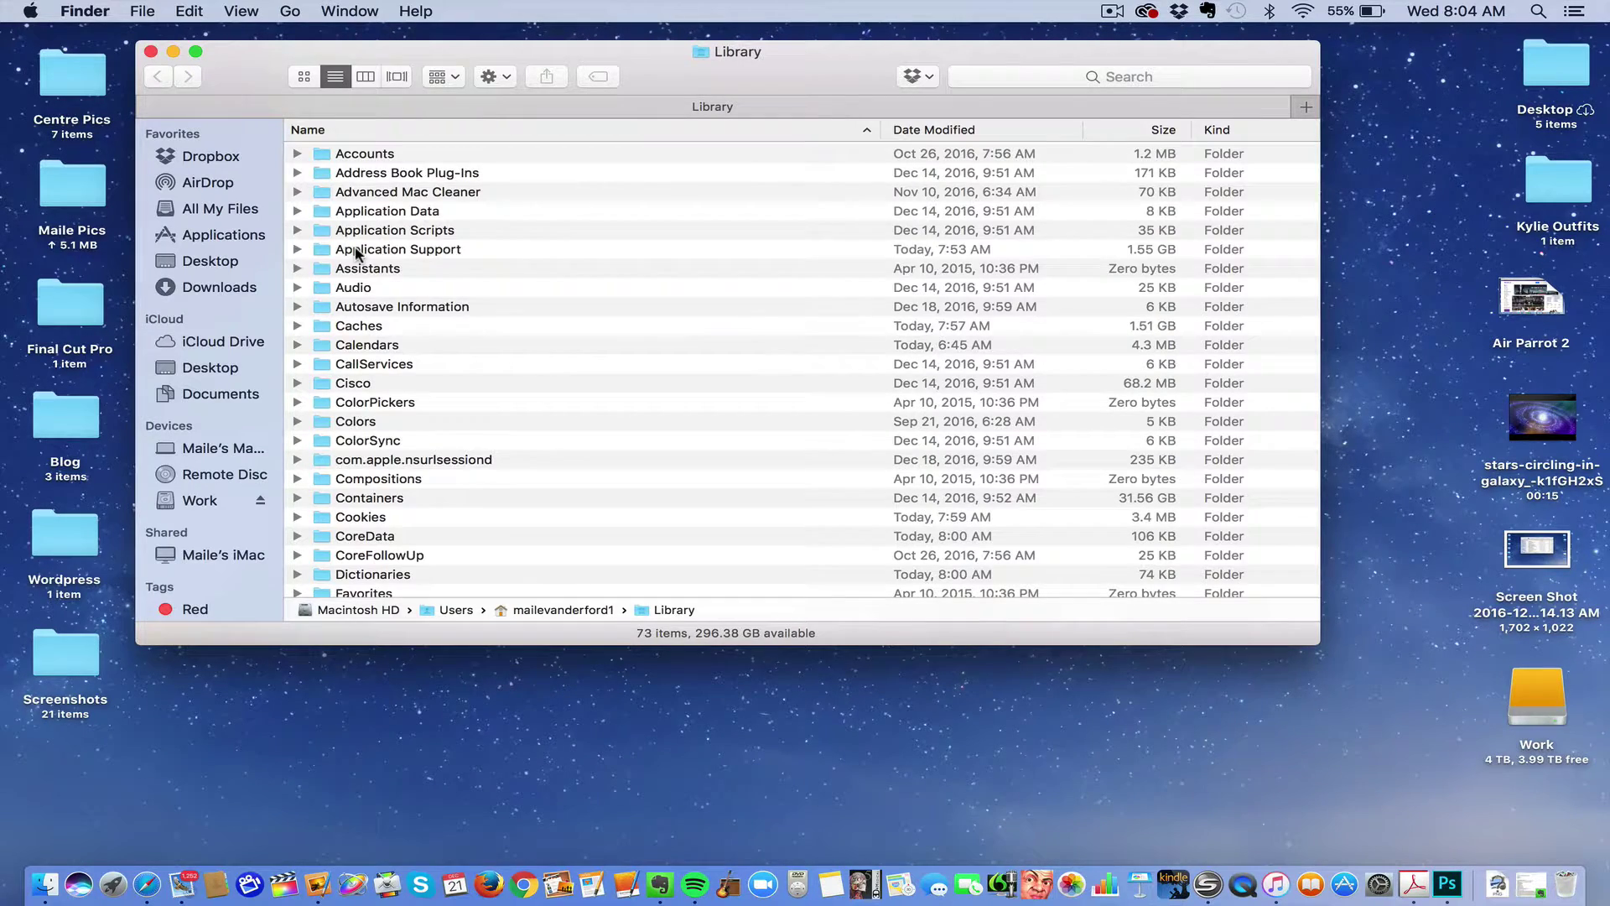
{"action": "double_click", "coordinate": [356, 251]}
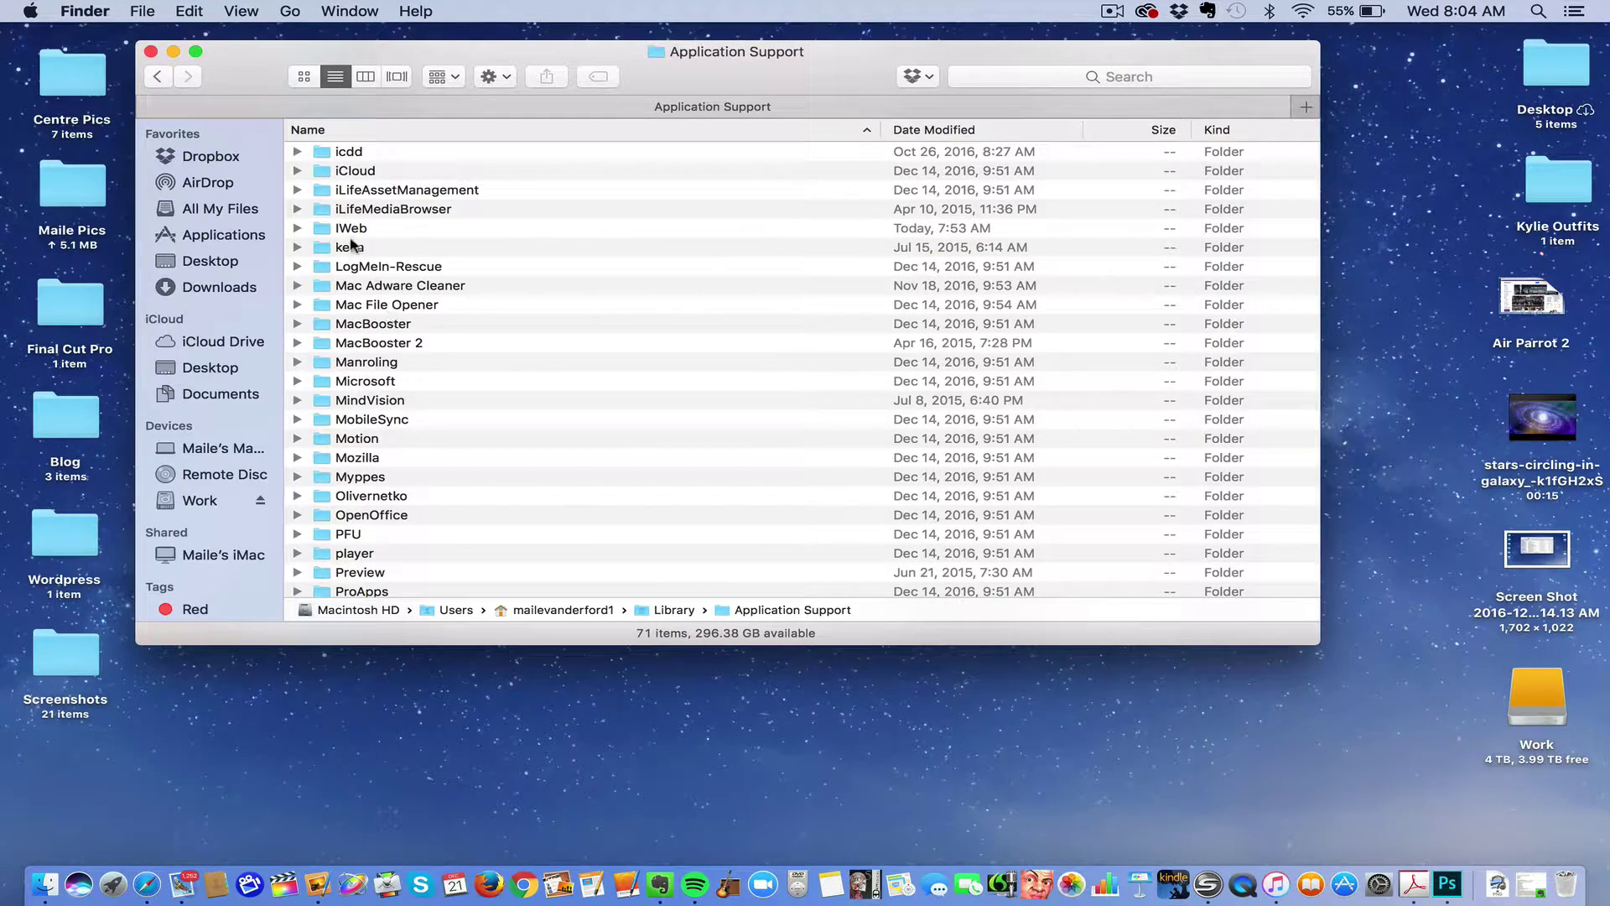
{"action": "double_click", "coordinate": [350, 230]}
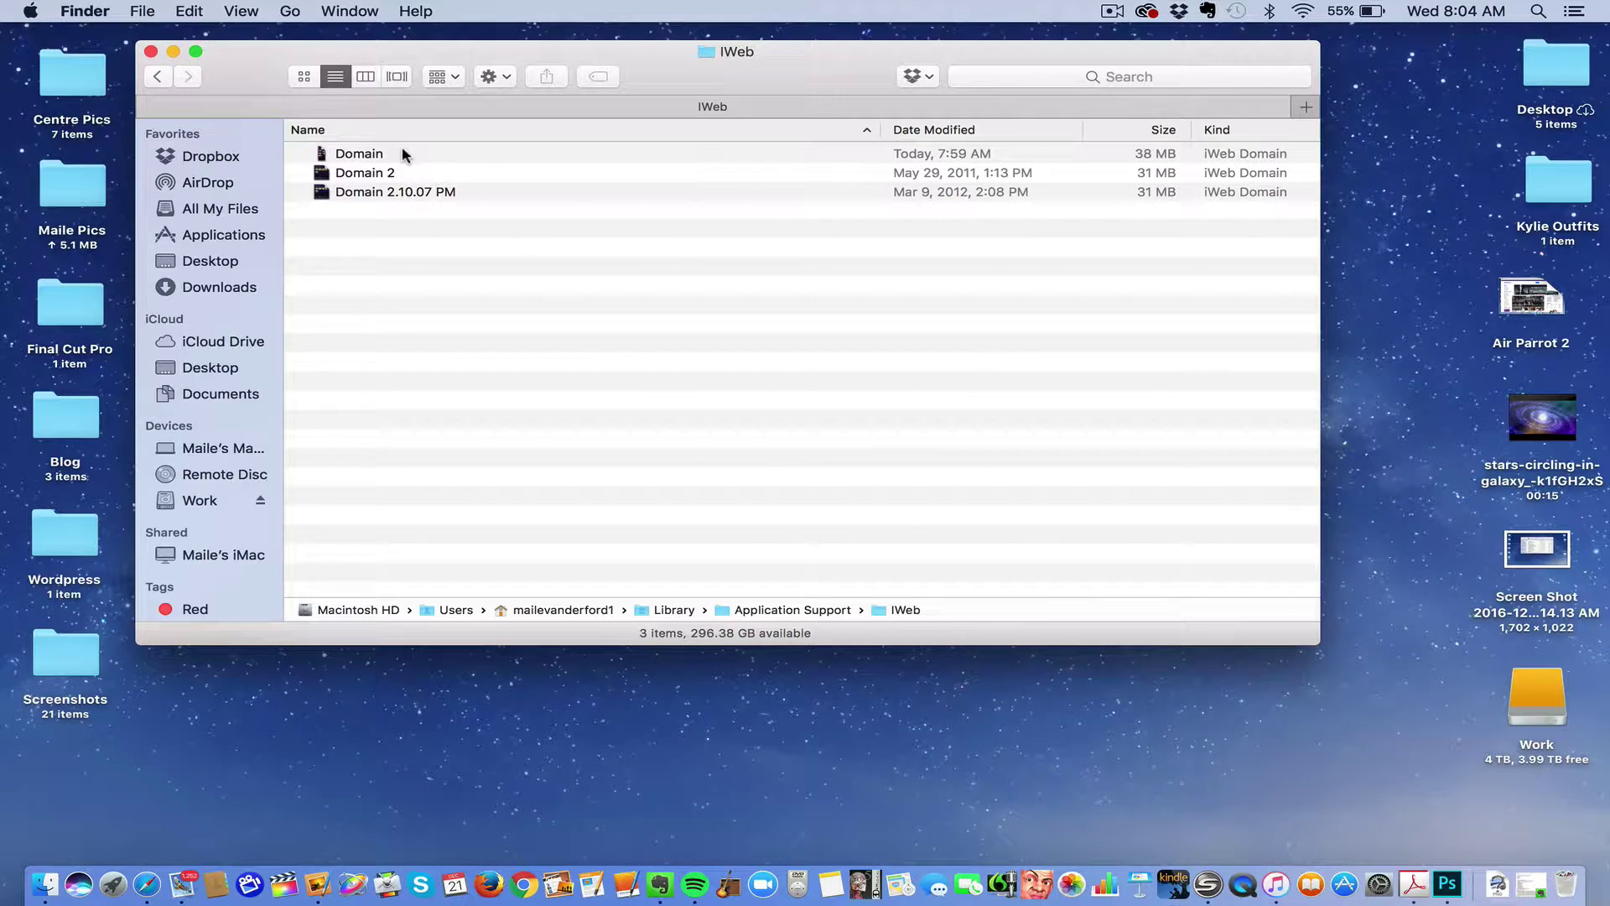
- Copy the three Domain files out of the IWeb folder and close its window
{"action": "left_click", "coordinate": [378, 152]}
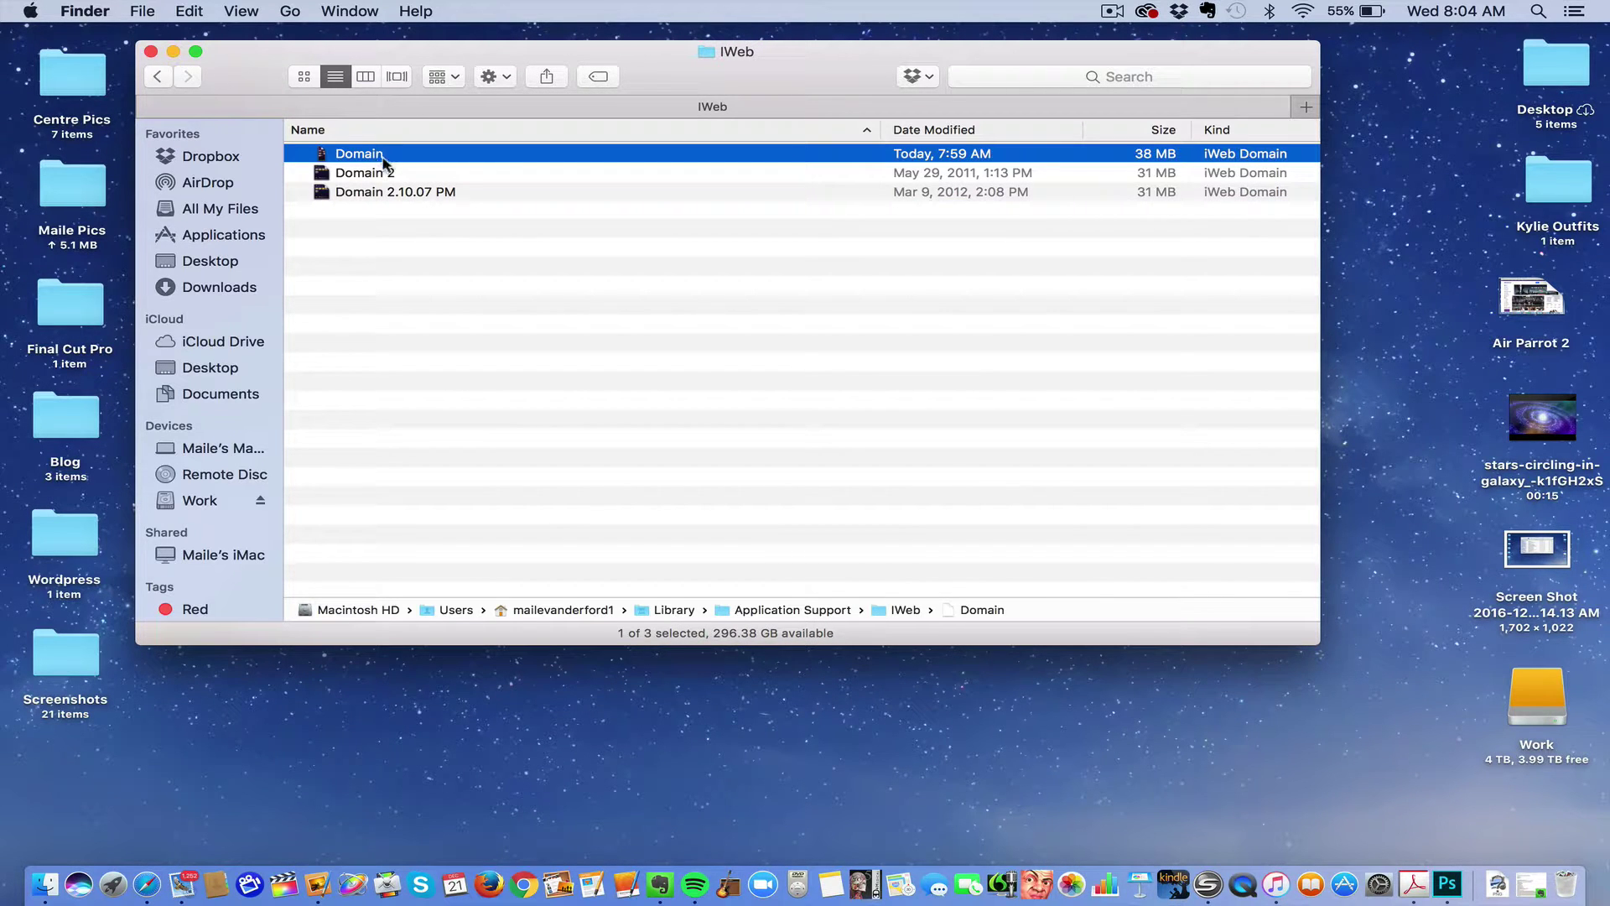
{"action": "left_click", "coordinate": [392, 195], "text": "shift"}
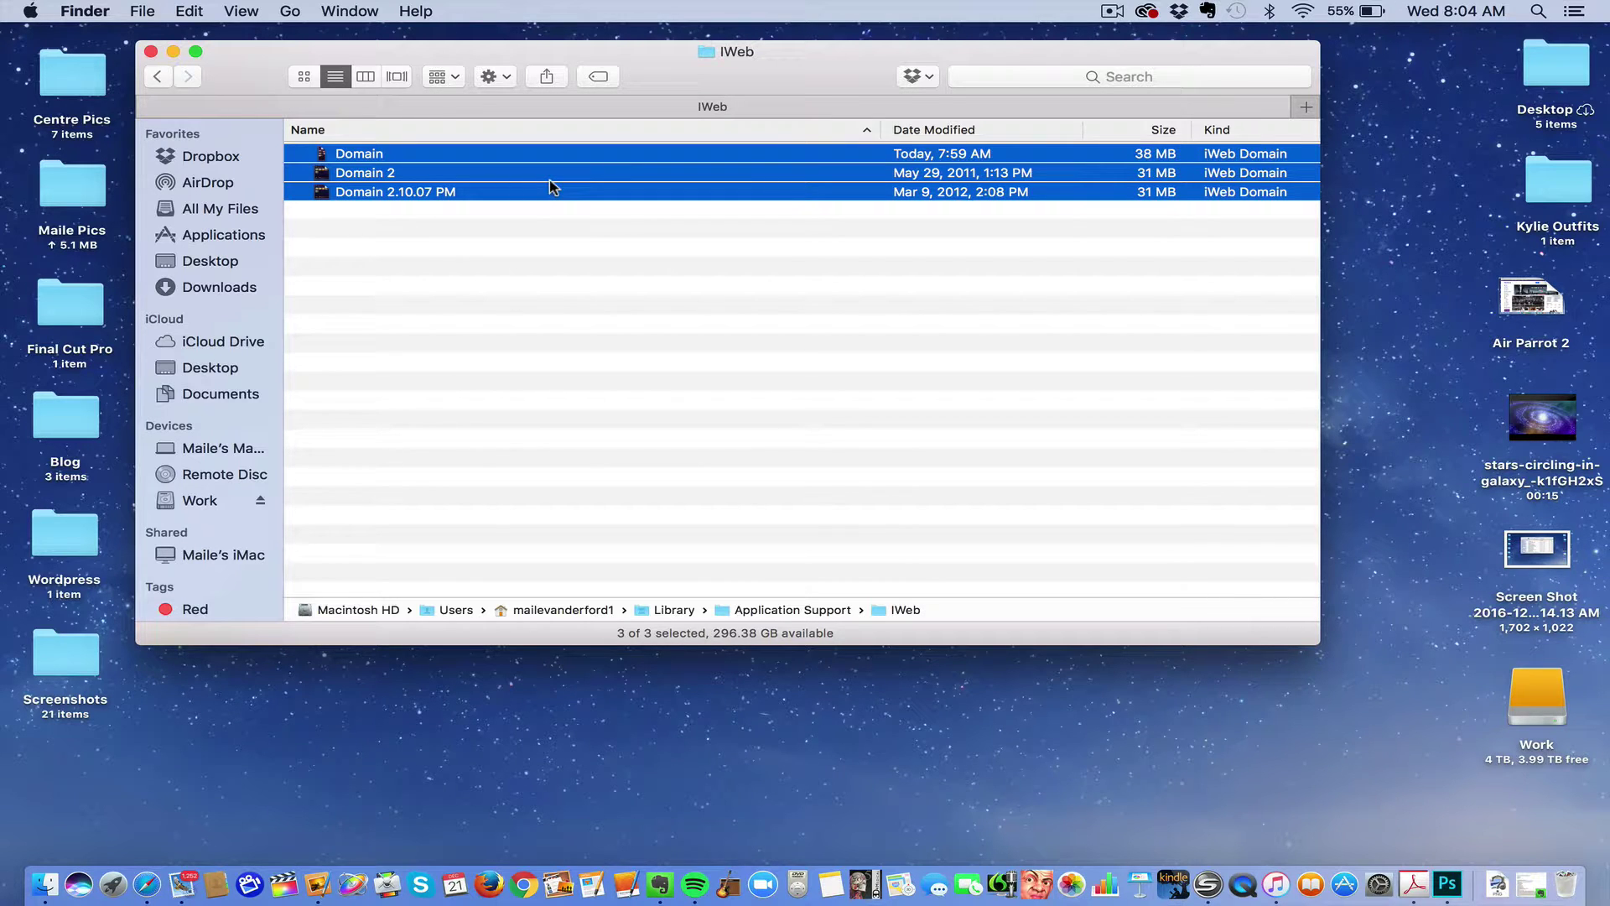
{"action": "left_click_drag", "start_coordinate": [550, 179], "coordinate": [411, 174]}
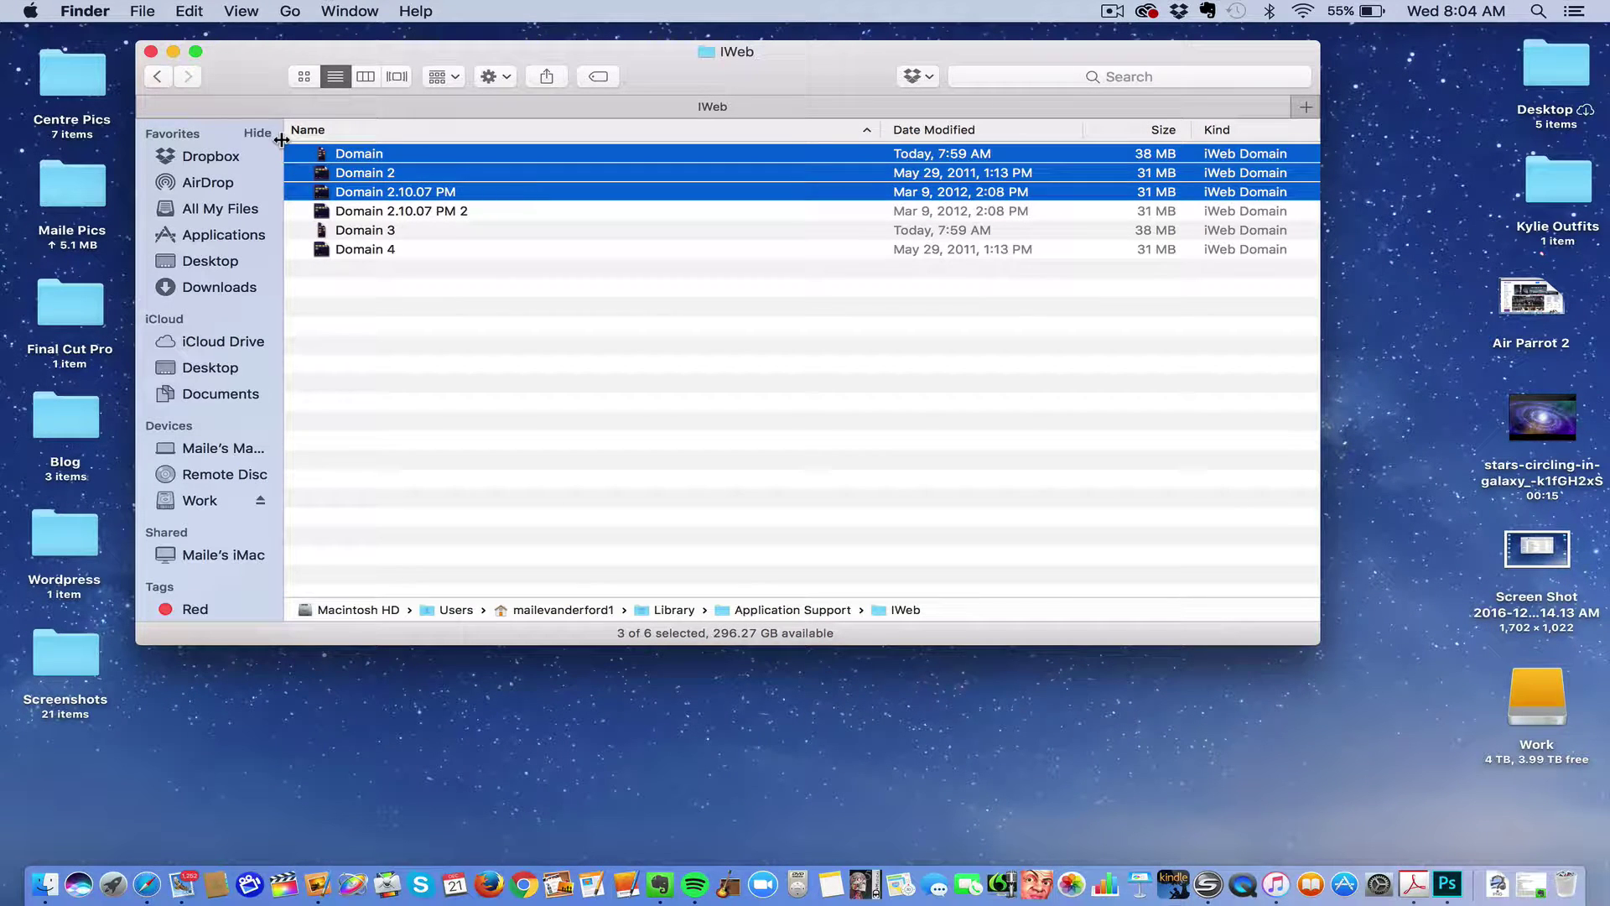
{"action": "left_click", "coordinate": [151, 52]}
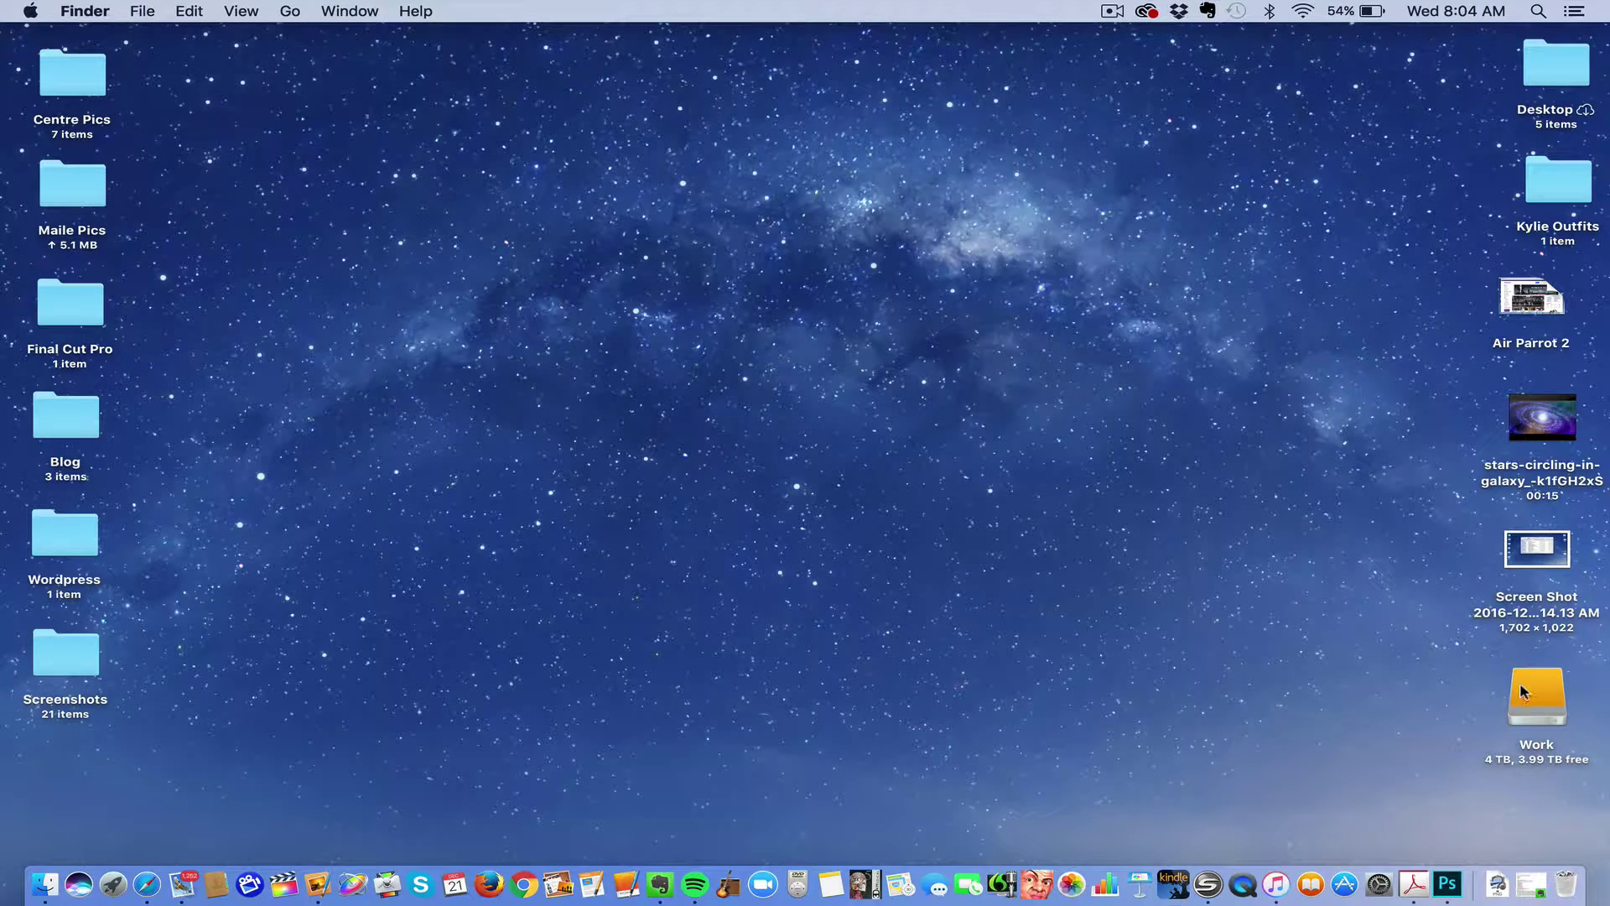
{"action": "left_click_drag", "start_coordinate": [1514, 666], "coordinate": [1560, 895]}
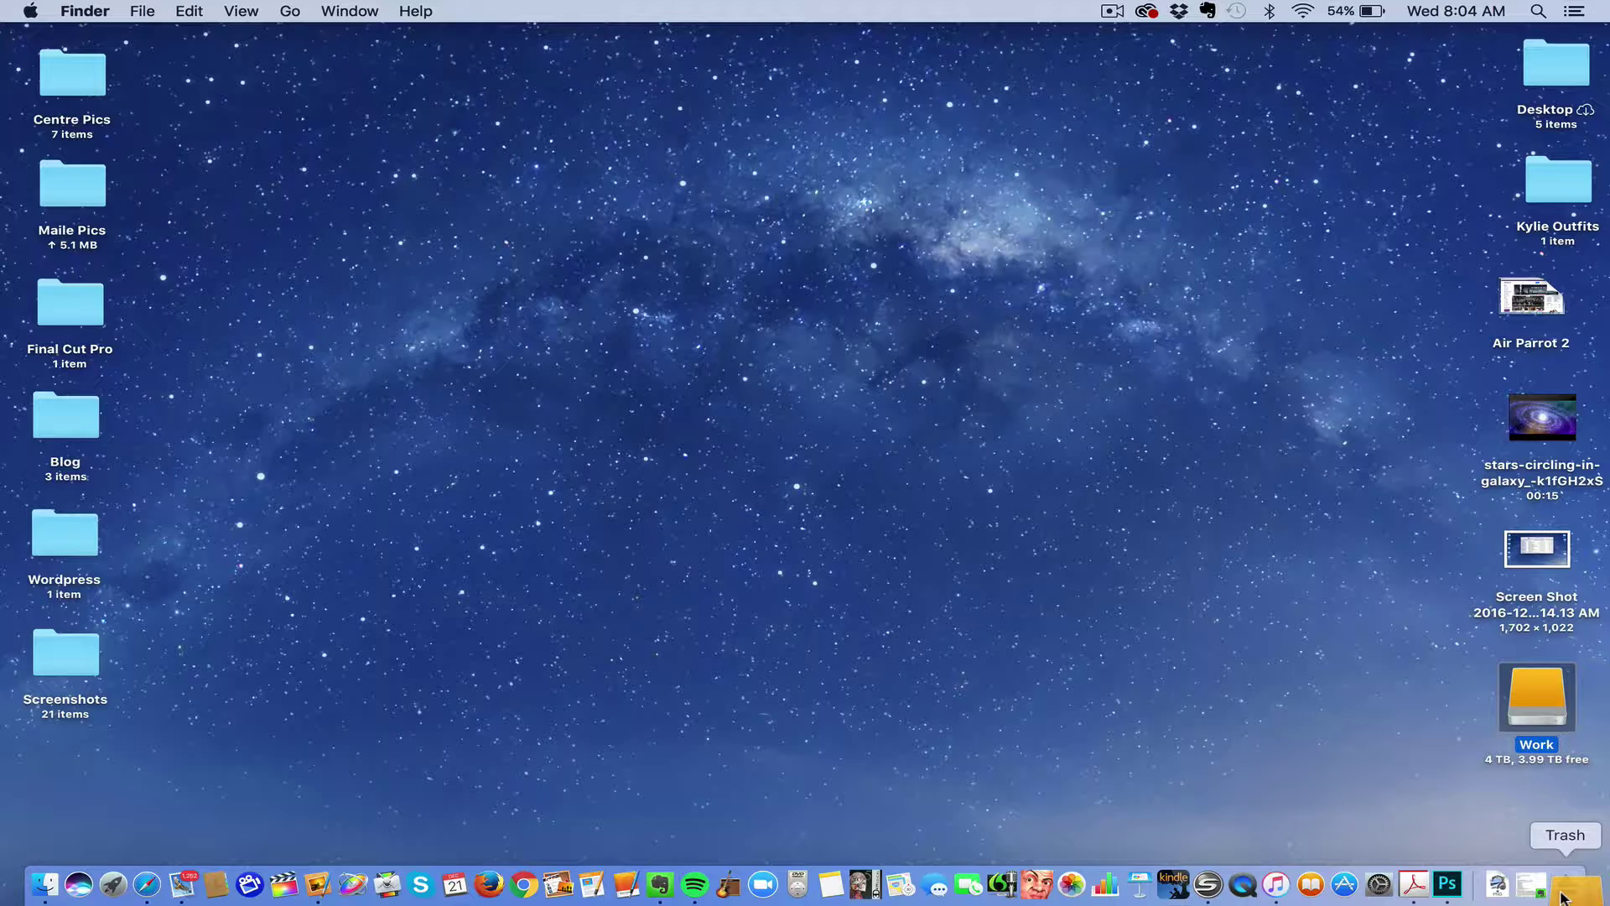
{"action": "left_click_drag", "start_coordinate": [1562, 898], "coordinate": [1517, 689]}
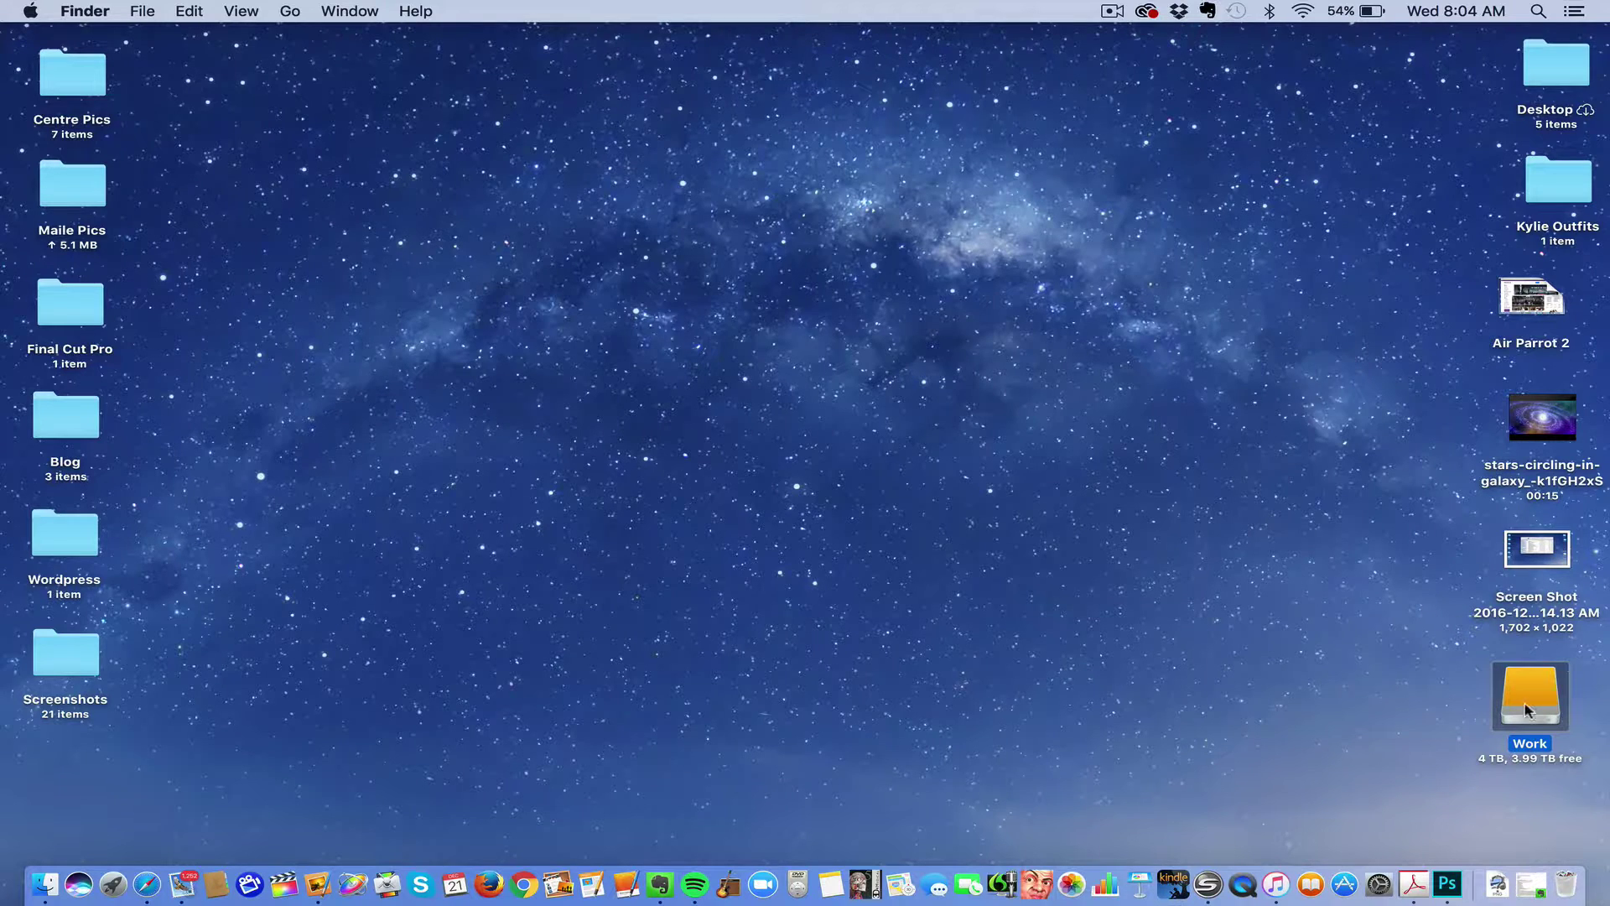
- Copy iWeb from the Work drive into the Applications folder and dismiss the progress notice
{"action": "double_click", "coordinate": [1518, 702]}
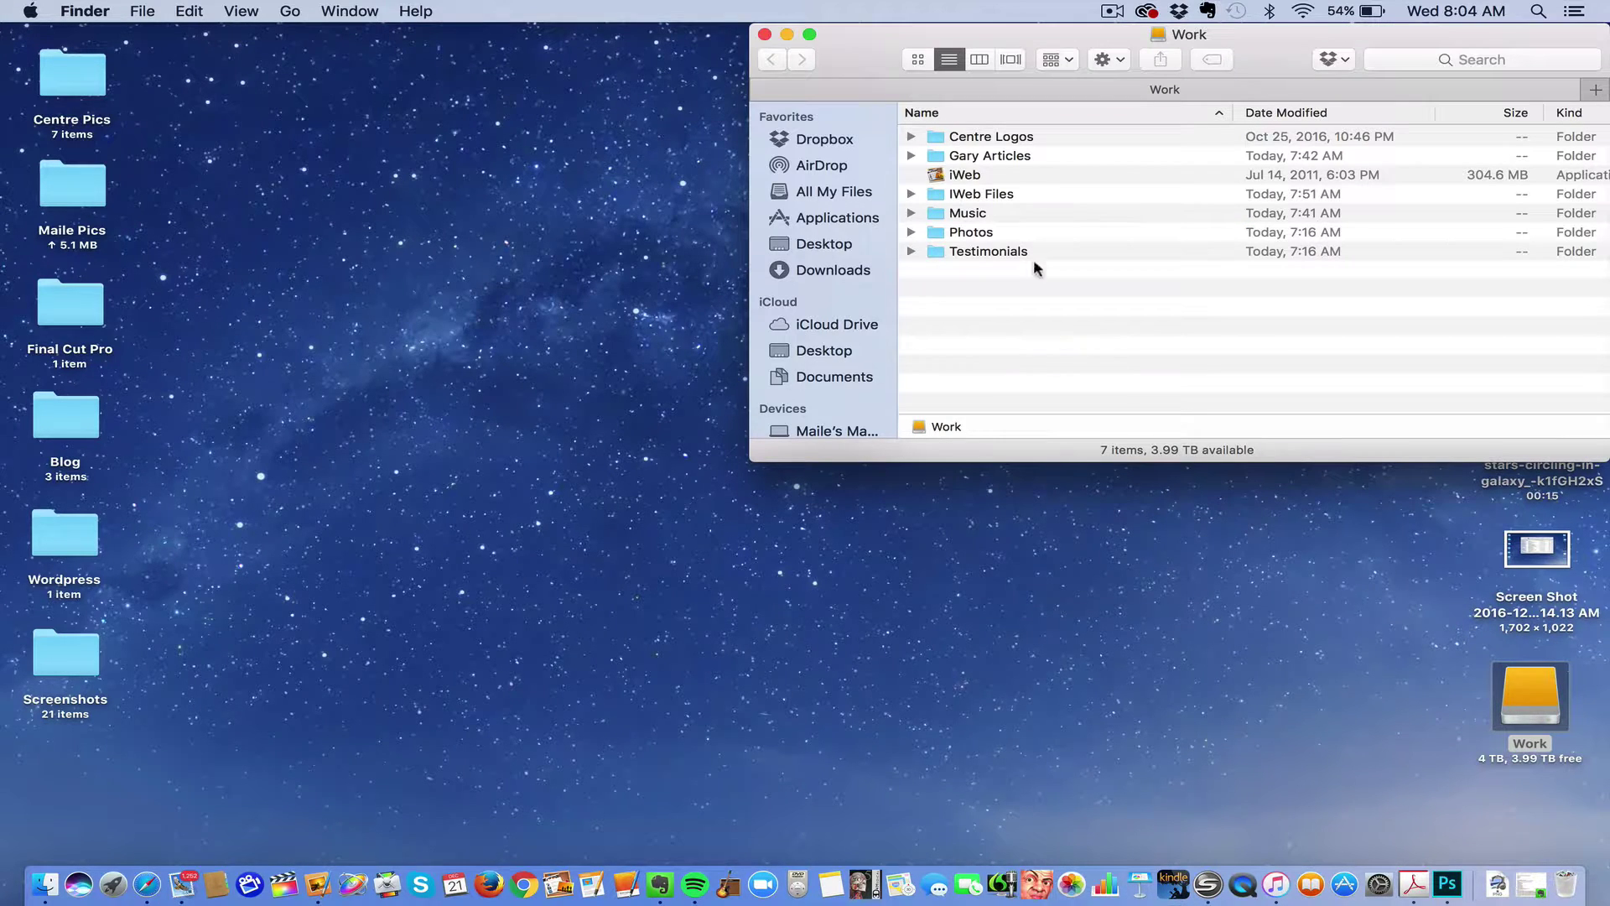
{"action": "left_click", "coordinate": [969, 181]}
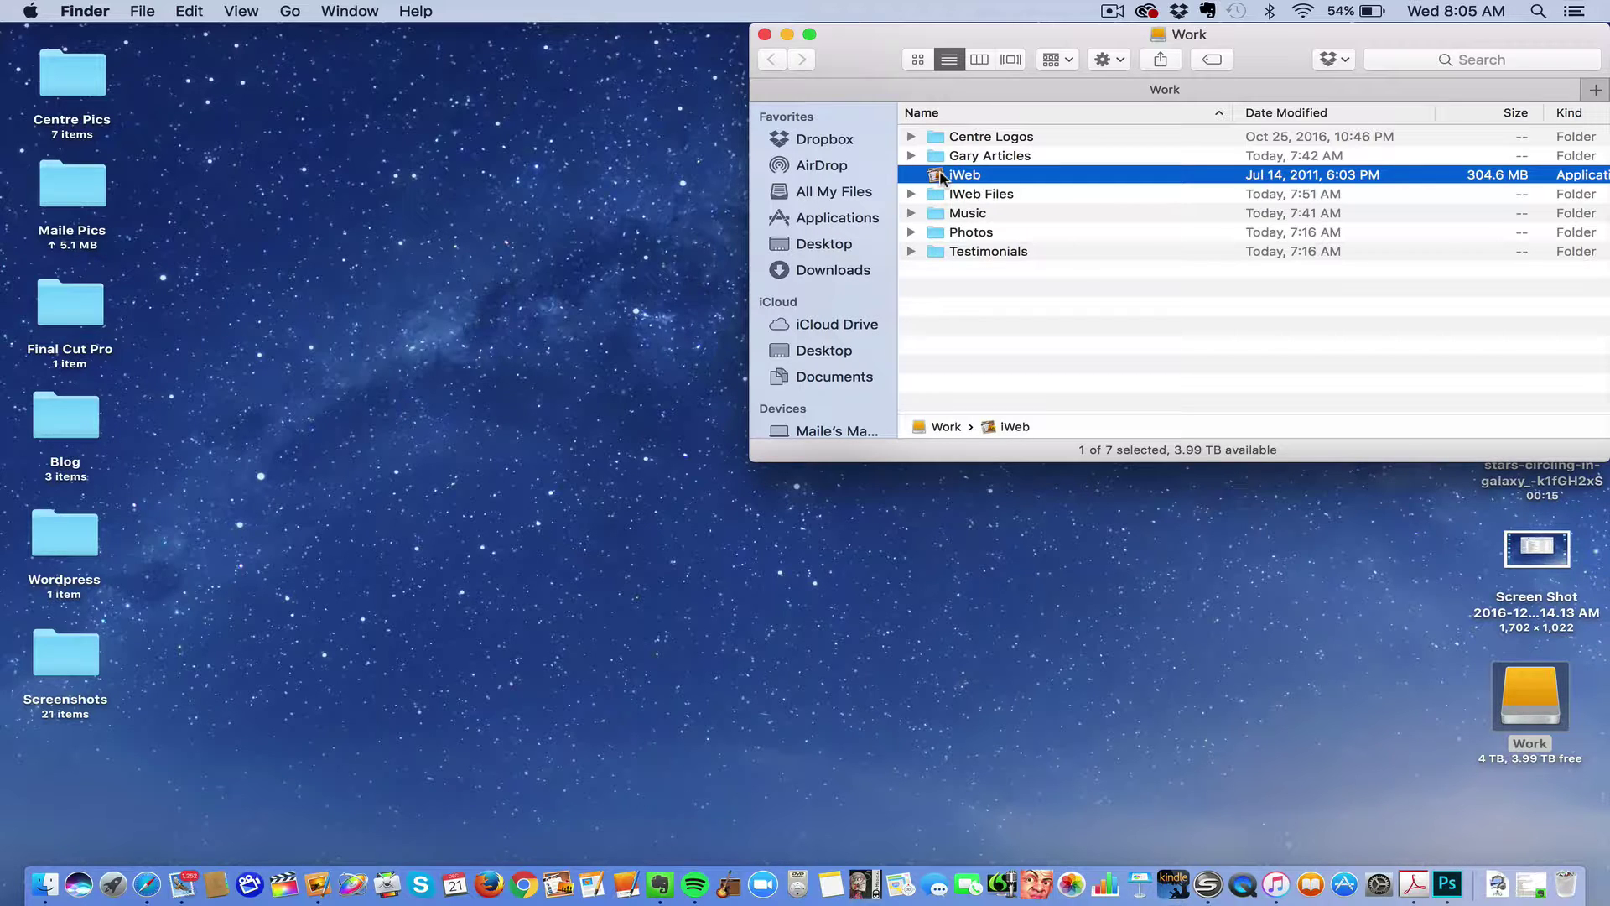
{"action": "left_click_drag", "start_coordinate": [941, 176], "coordinate": [960, 209]}
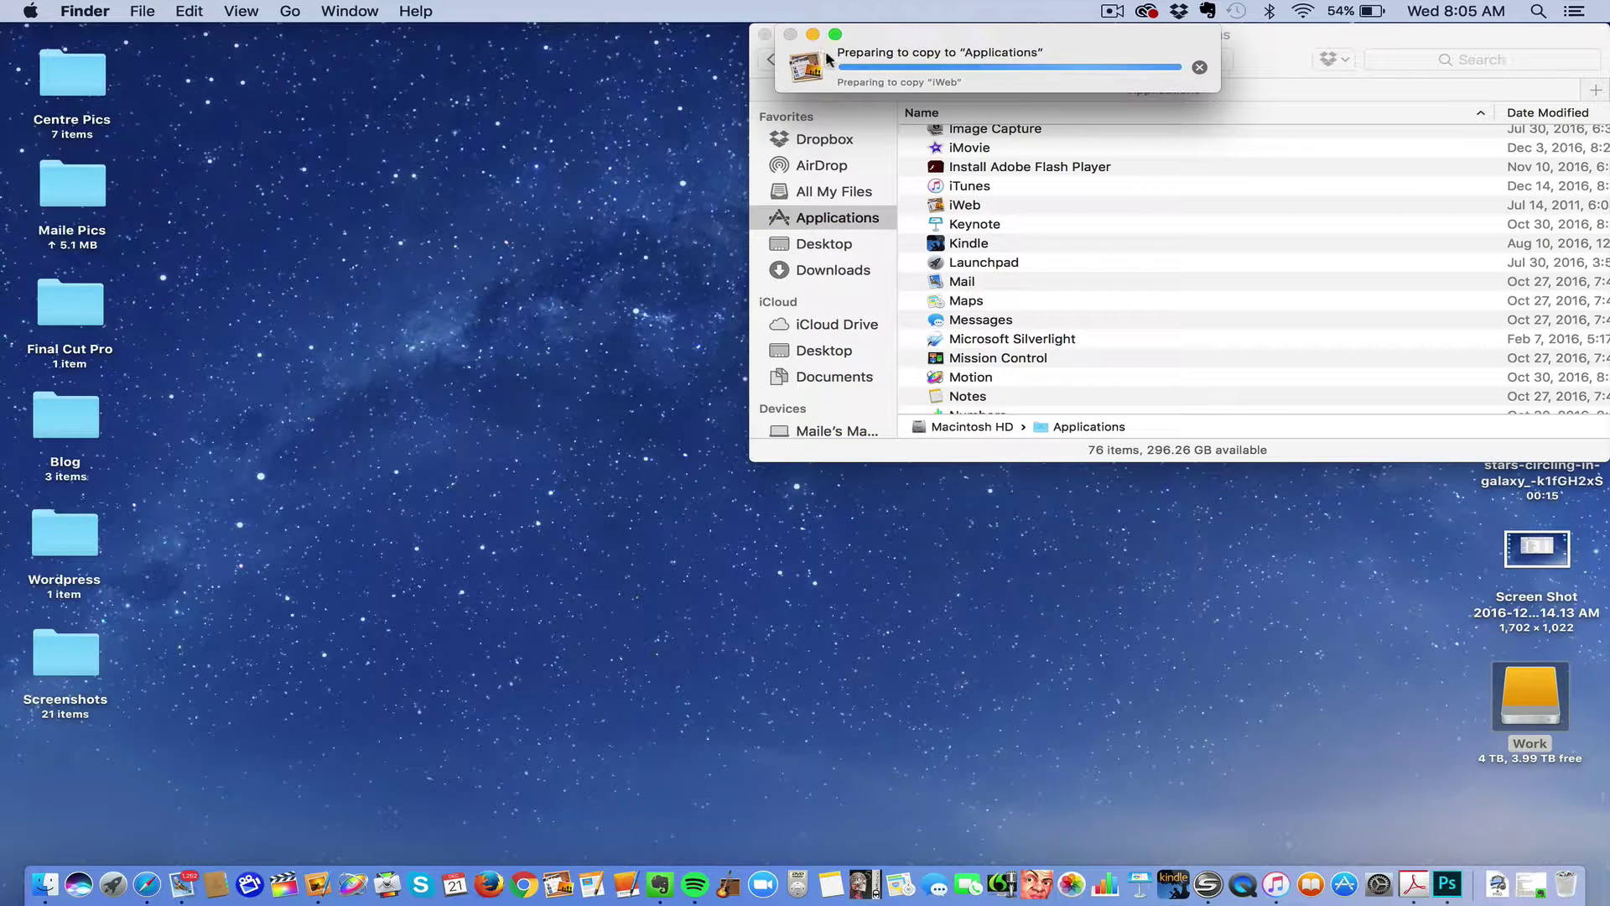
{"action": "left_click", "coordinate": [1200, 68]}
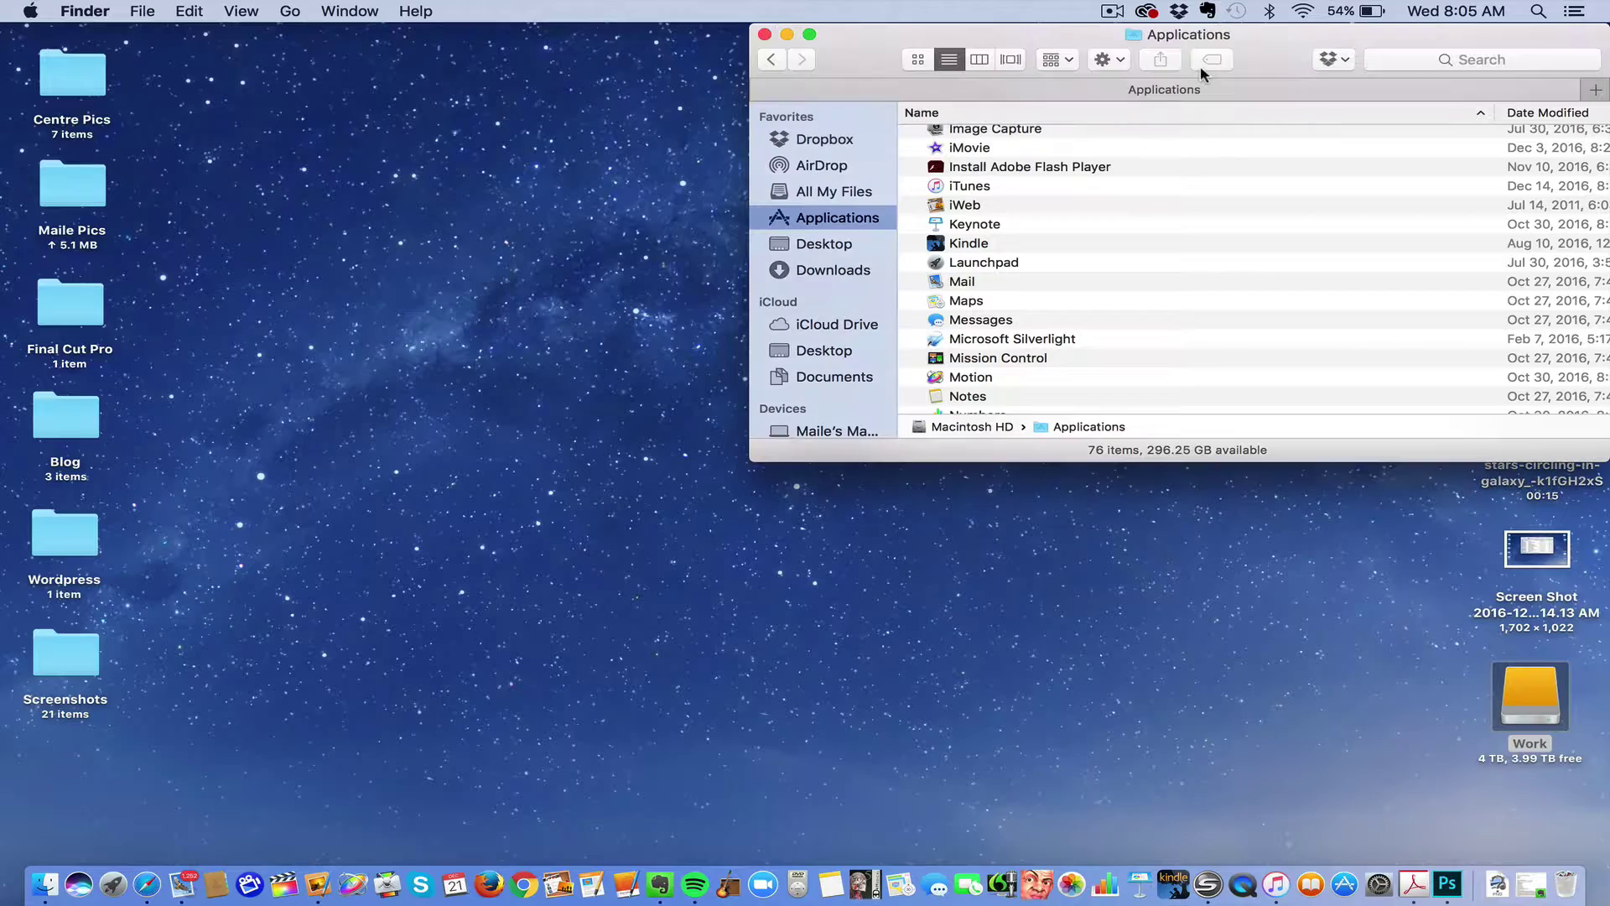
- Go to Library › Application Support through the Option-revealed Library entry in Go
{"action": "left_click", "coordinate": [764, 34]}
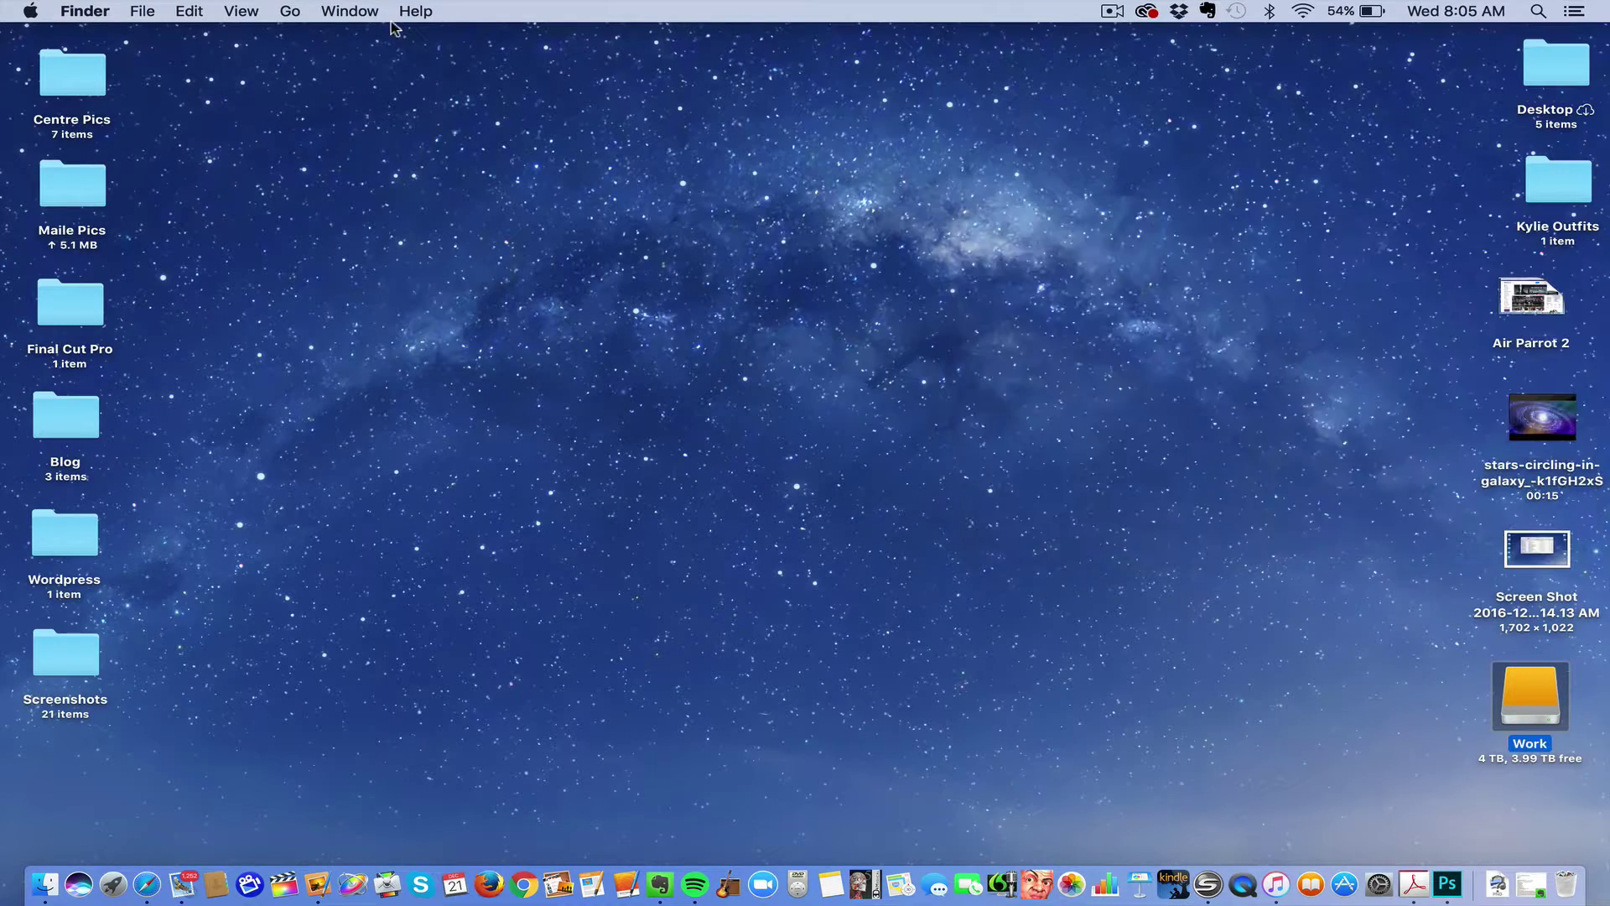
{"action": "left_click", "coordinate": [291, 12]}
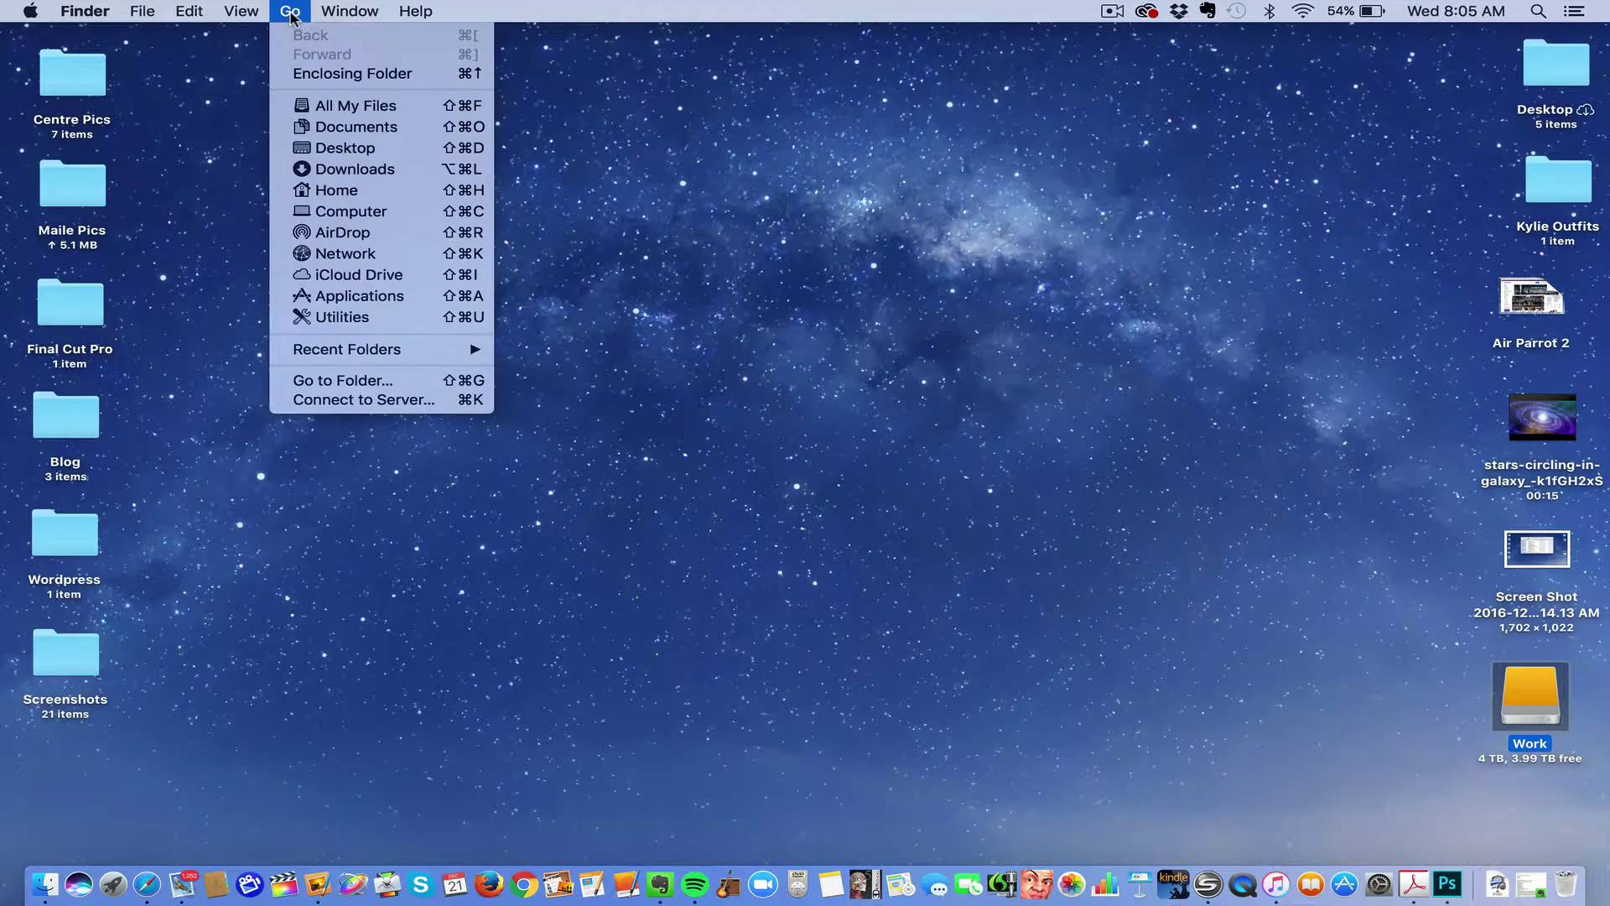
{"action": "key", "text": "alt"}
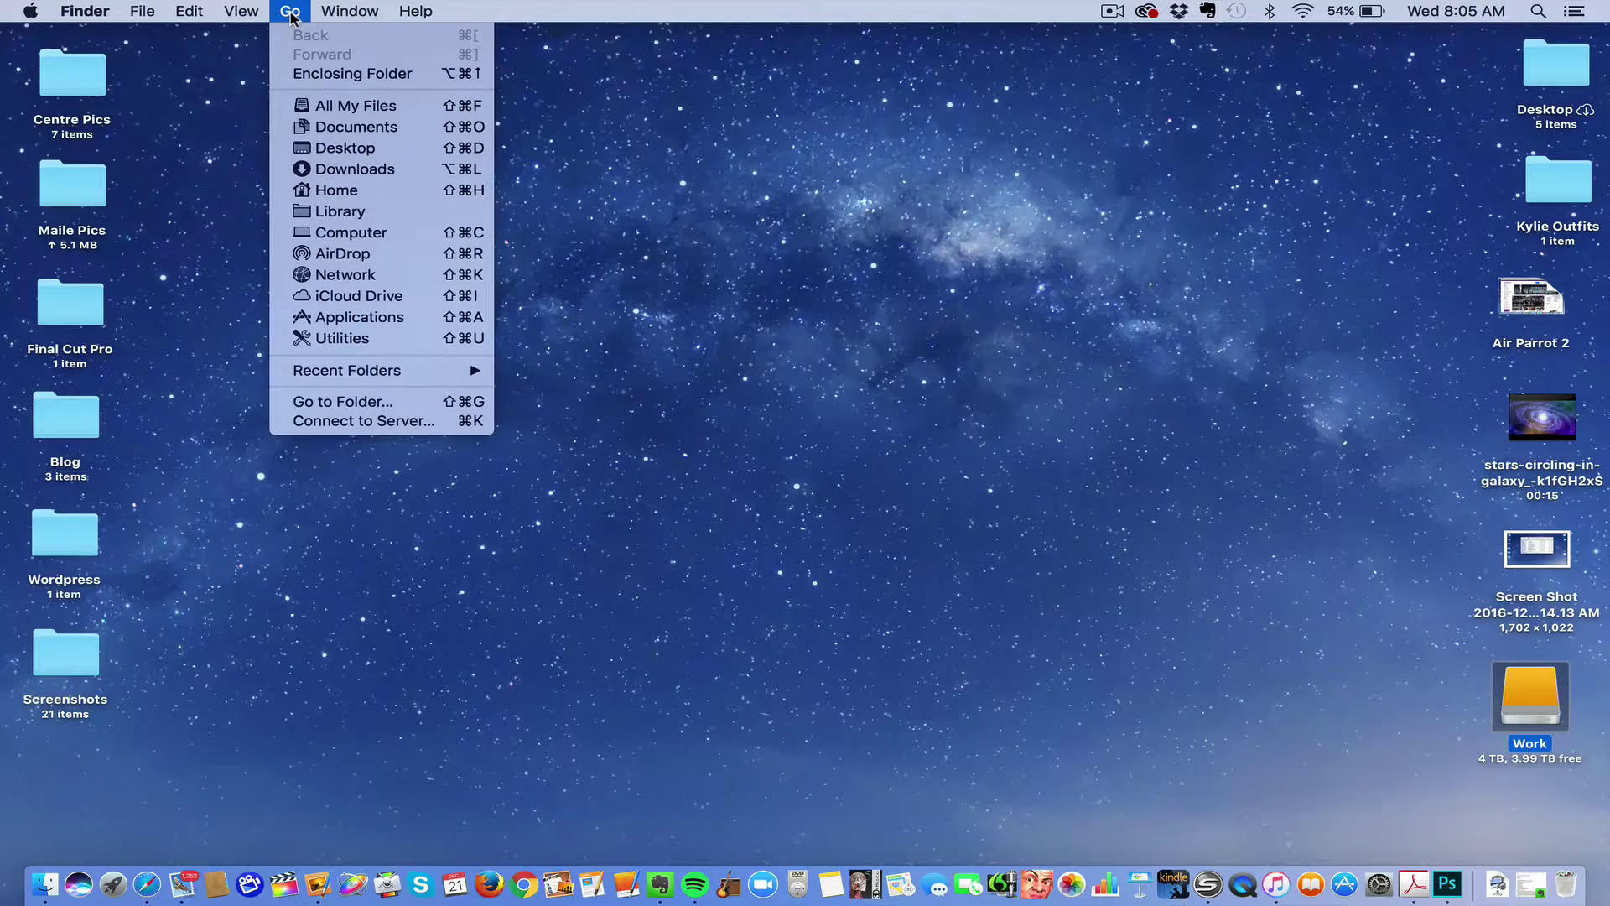
{"action": "left_click", "coordinate": [328, 211]}
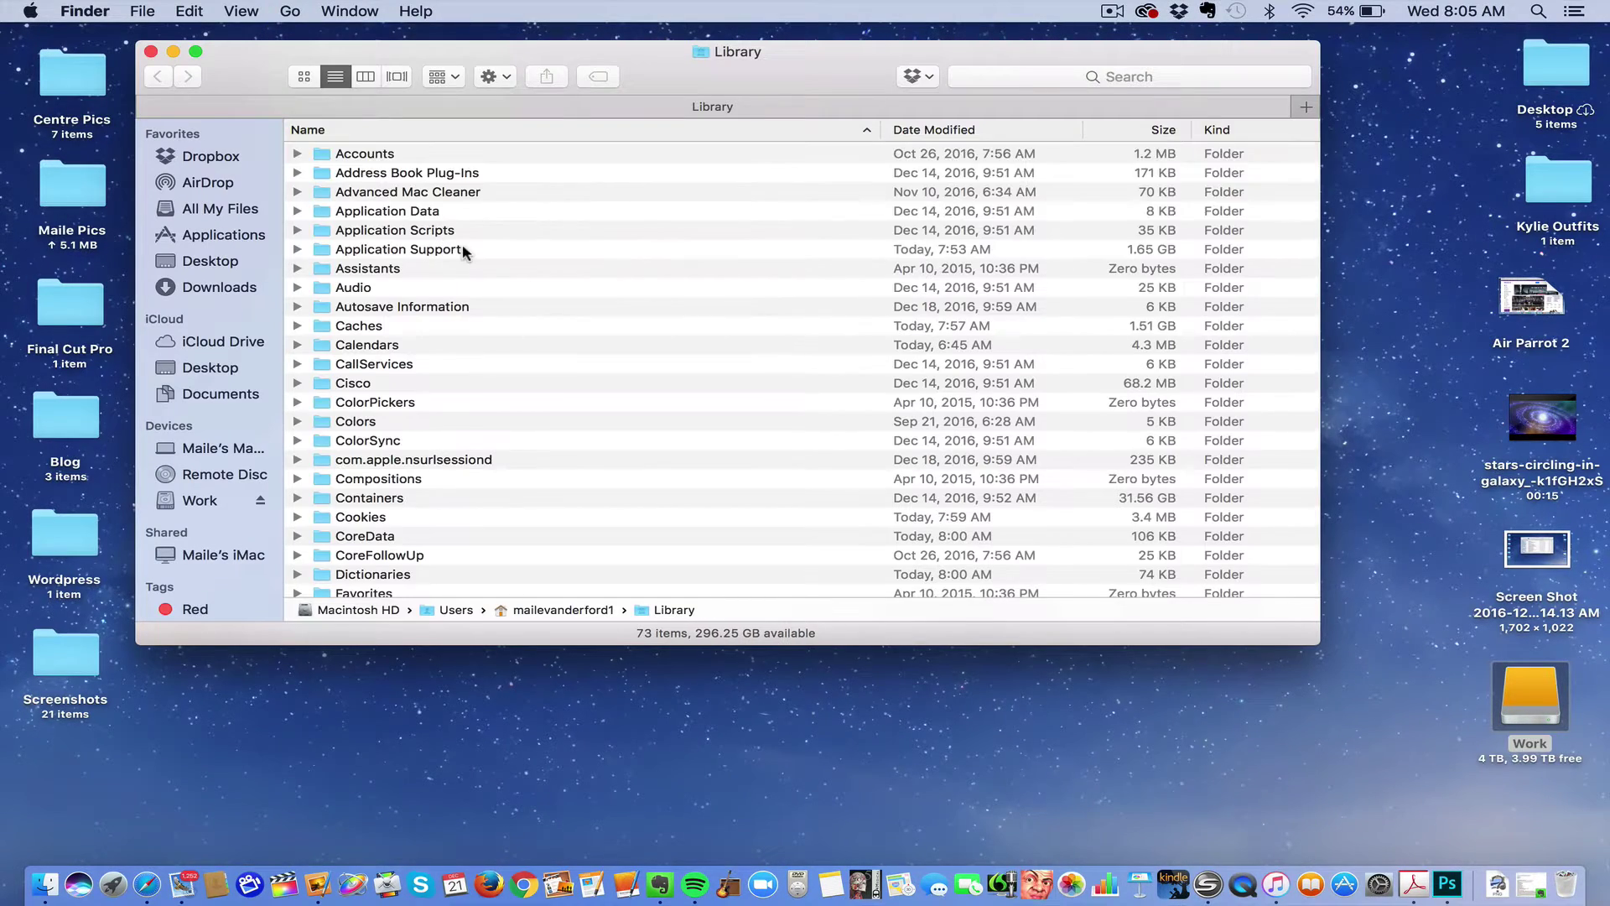
{"action": "double_click", "coordinate": [389, 249]}
{"action": "scroll", "coordinate": [453, 319], "scroll_direction": "down", "scroll_amount": 5}
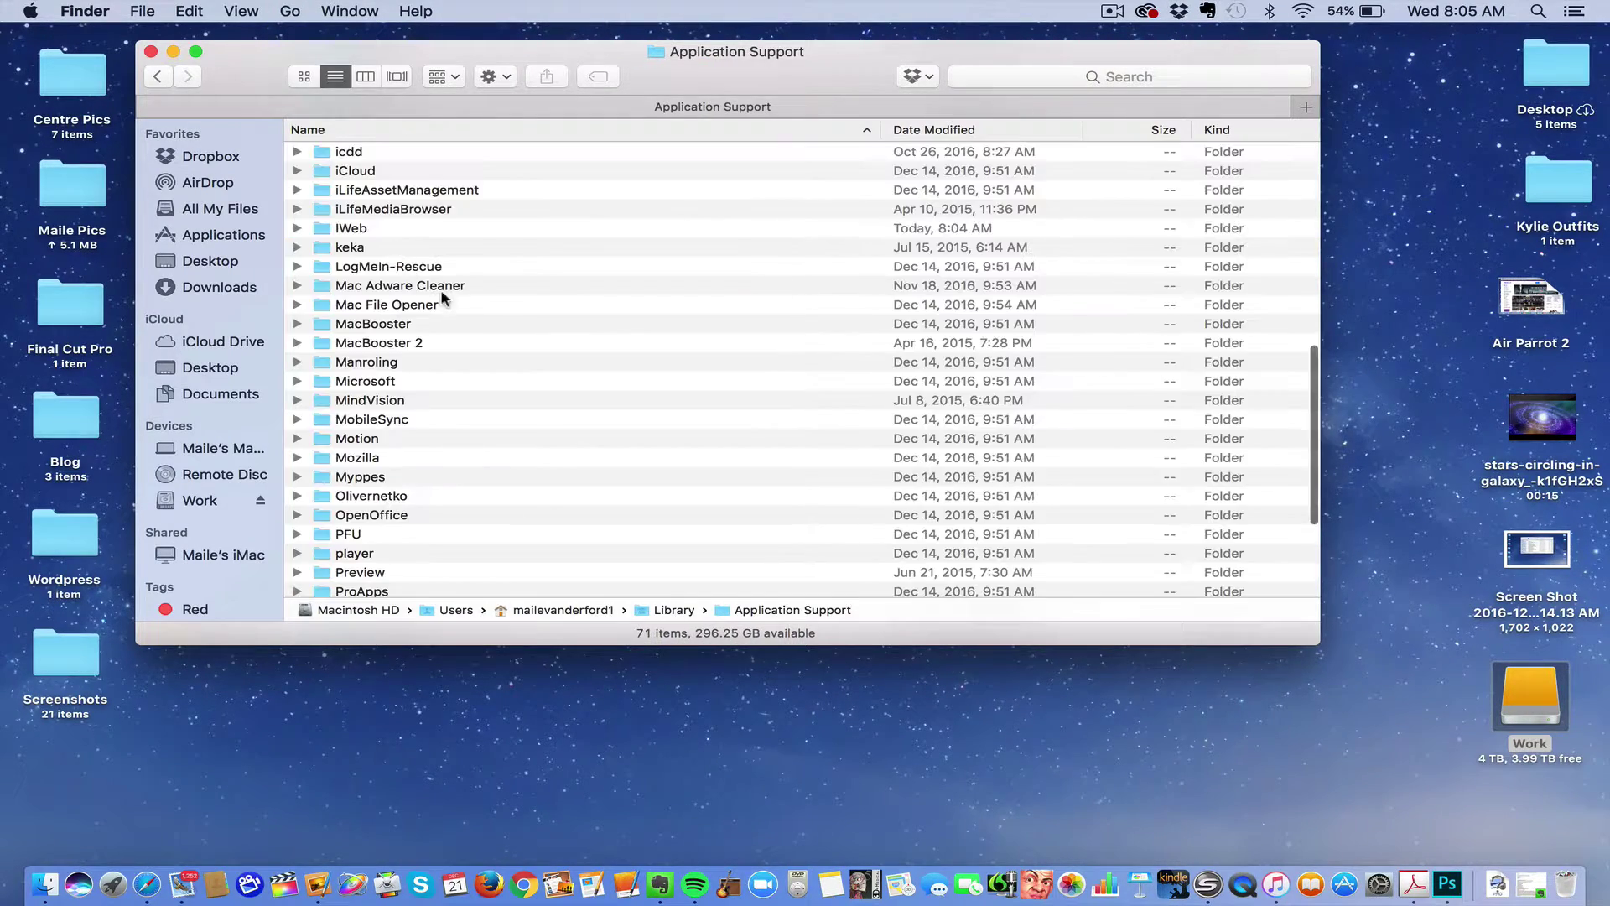
{"action": "scroll", "coordinate": [476, 359], "scroll_direction": "up", "scroll_amount": 3}
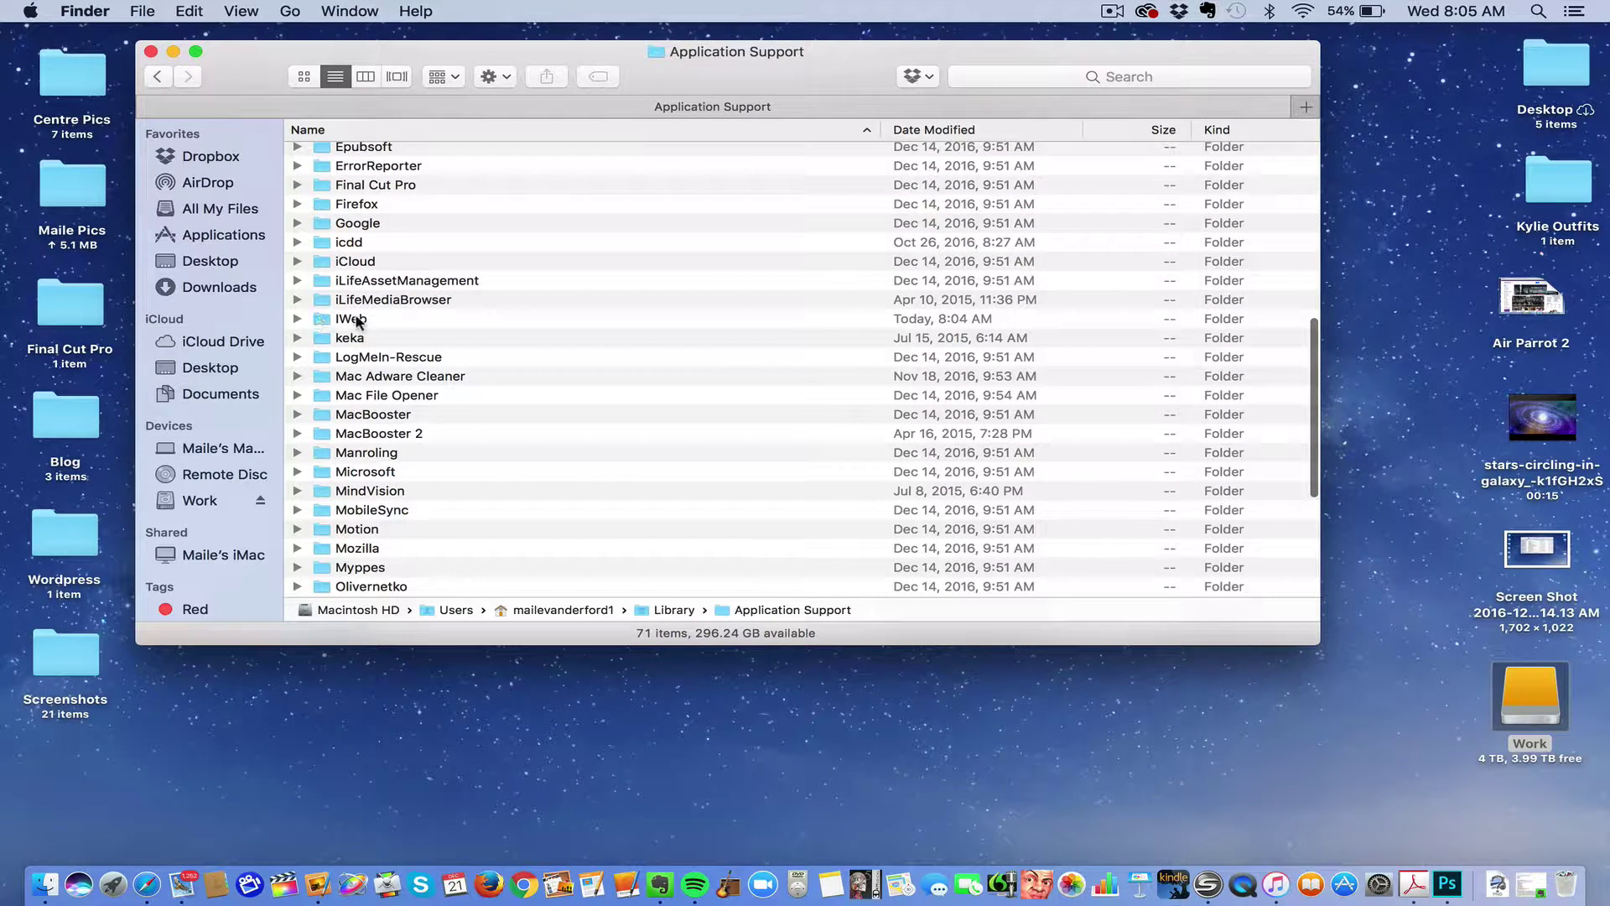
- Create a new folder in Application Support and clear its name for renaming
{"action": "left_click", "coordinate": [140, 11]}
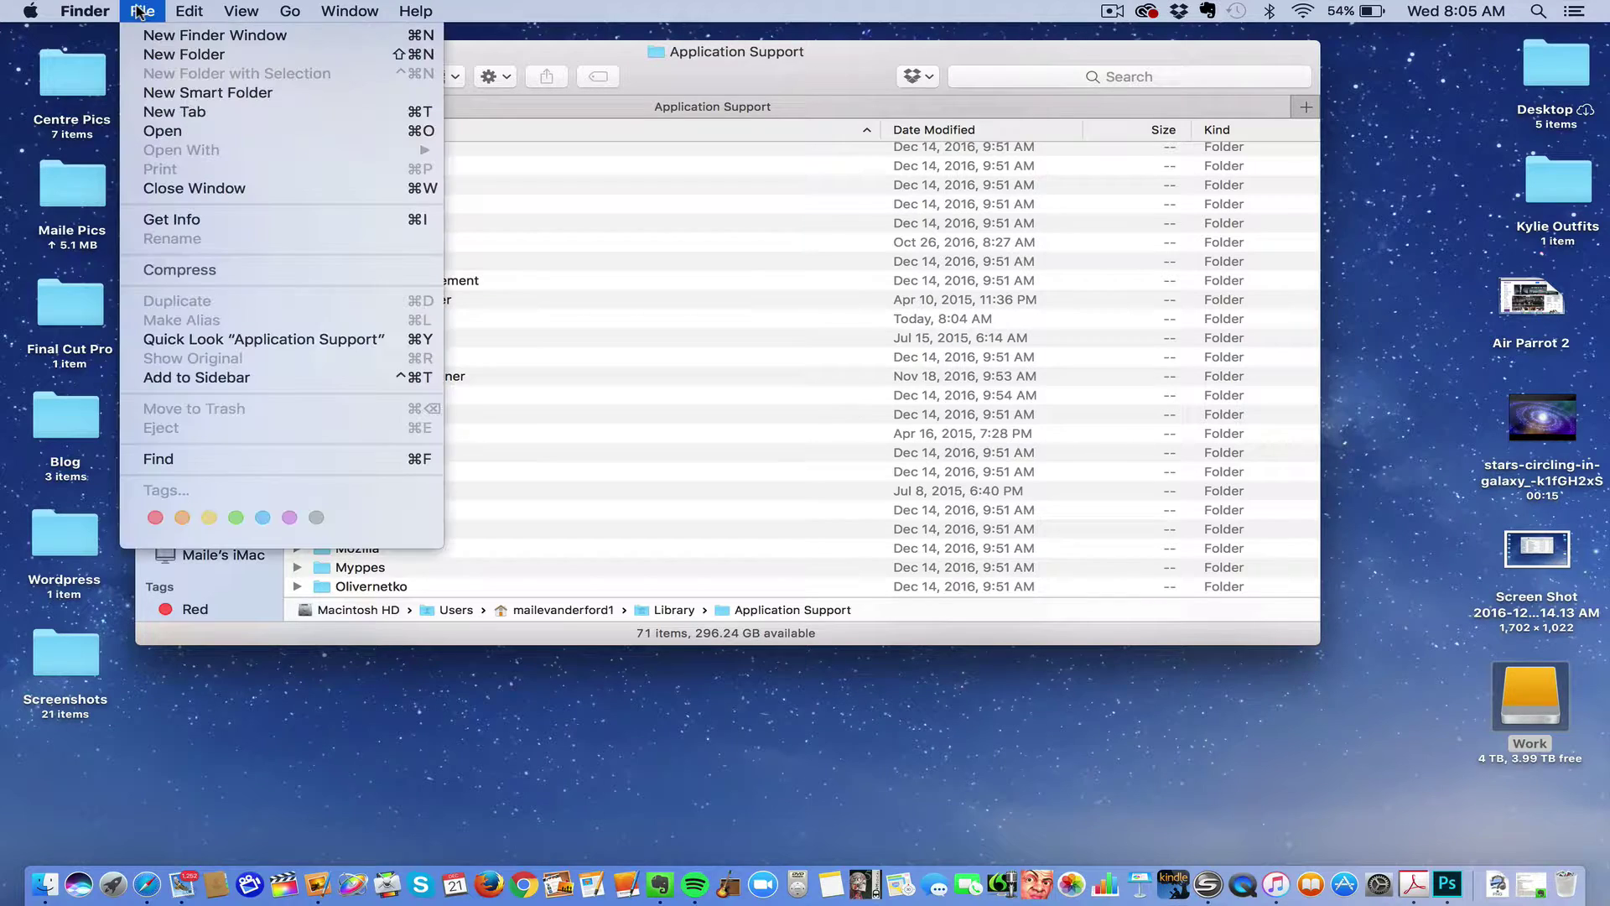
{"action": "left_click", "coordinate": [161, 54]}
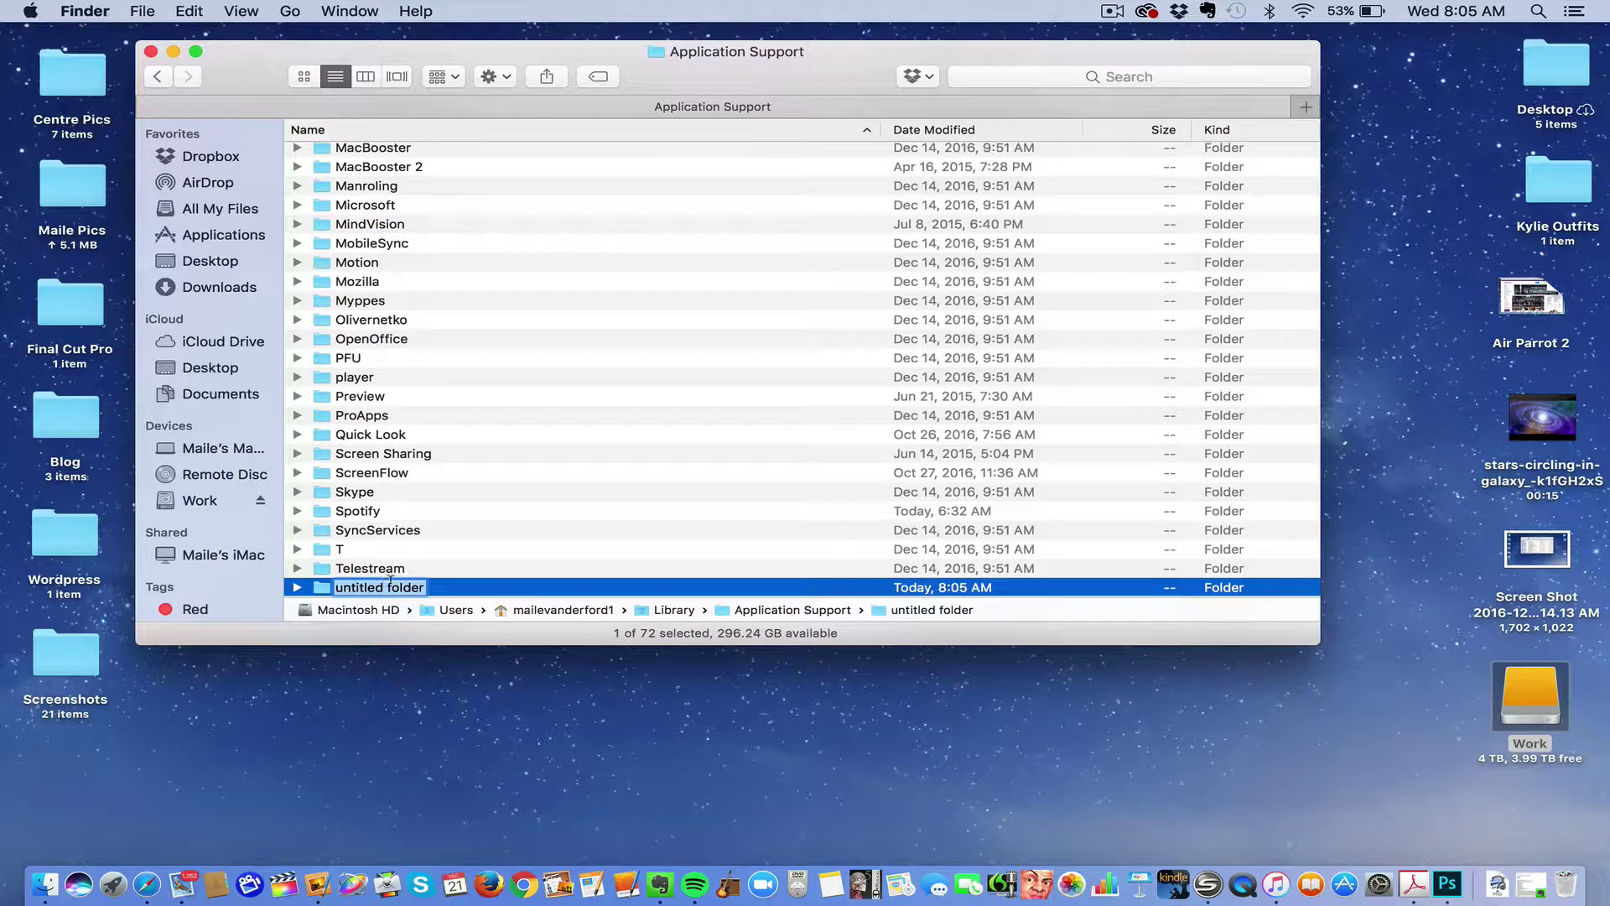
{"action": "key", "text": "BackSpace"}
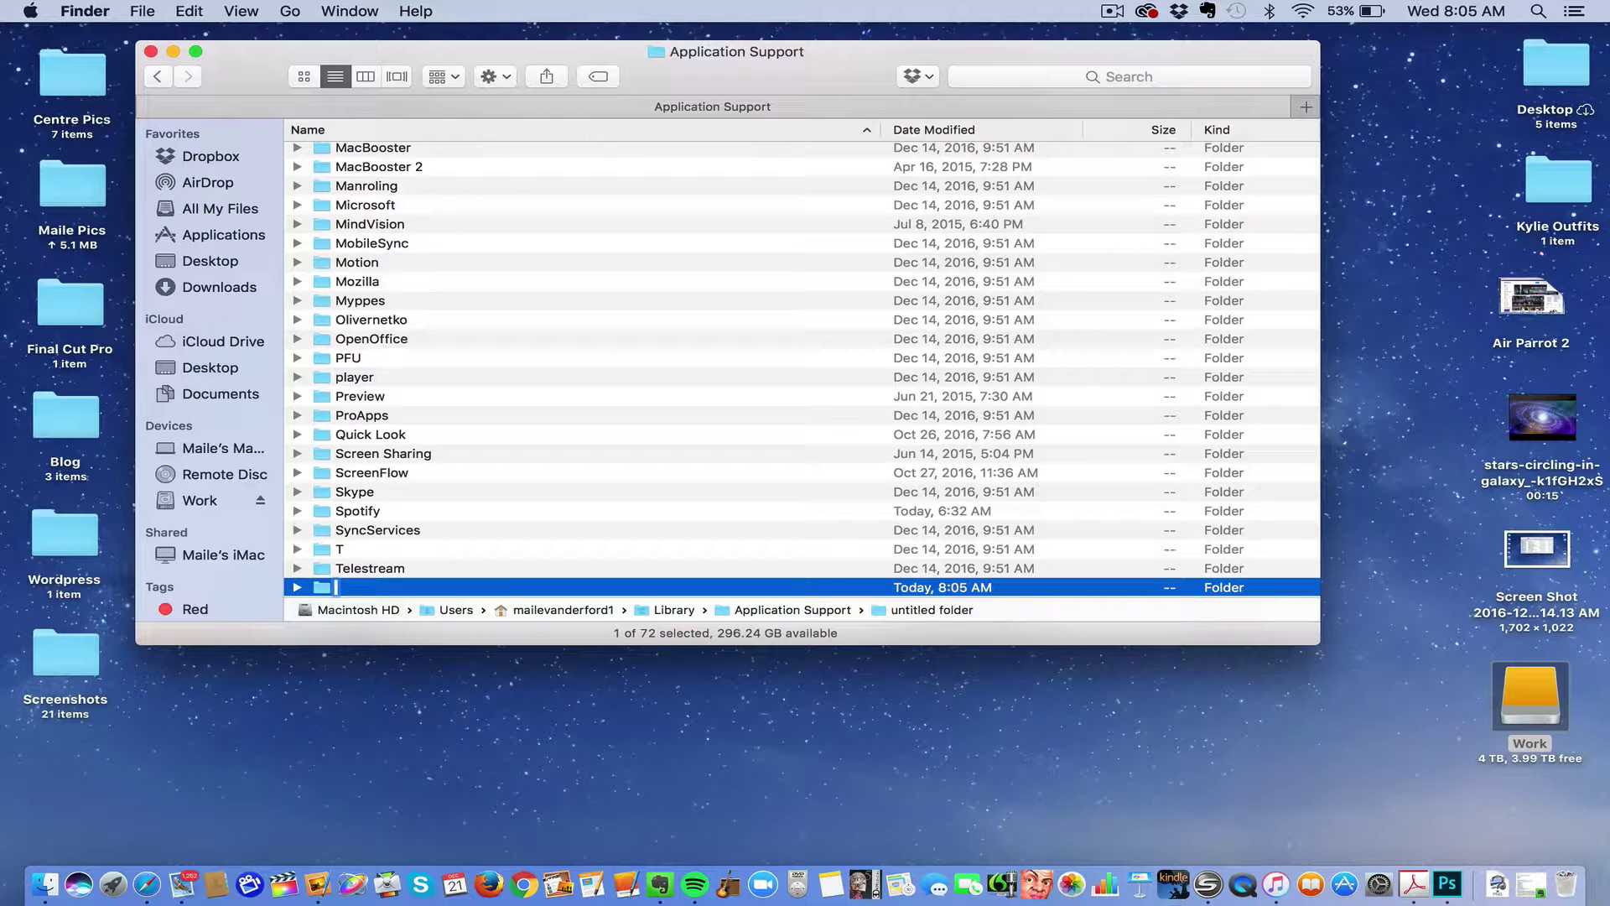
- Select Domain, Domain 2 and Domain 2.10.07 PM in the Work drive's IWeb Files, then close both windows
{"action": "left_click", "coordinate": [658, 748]}
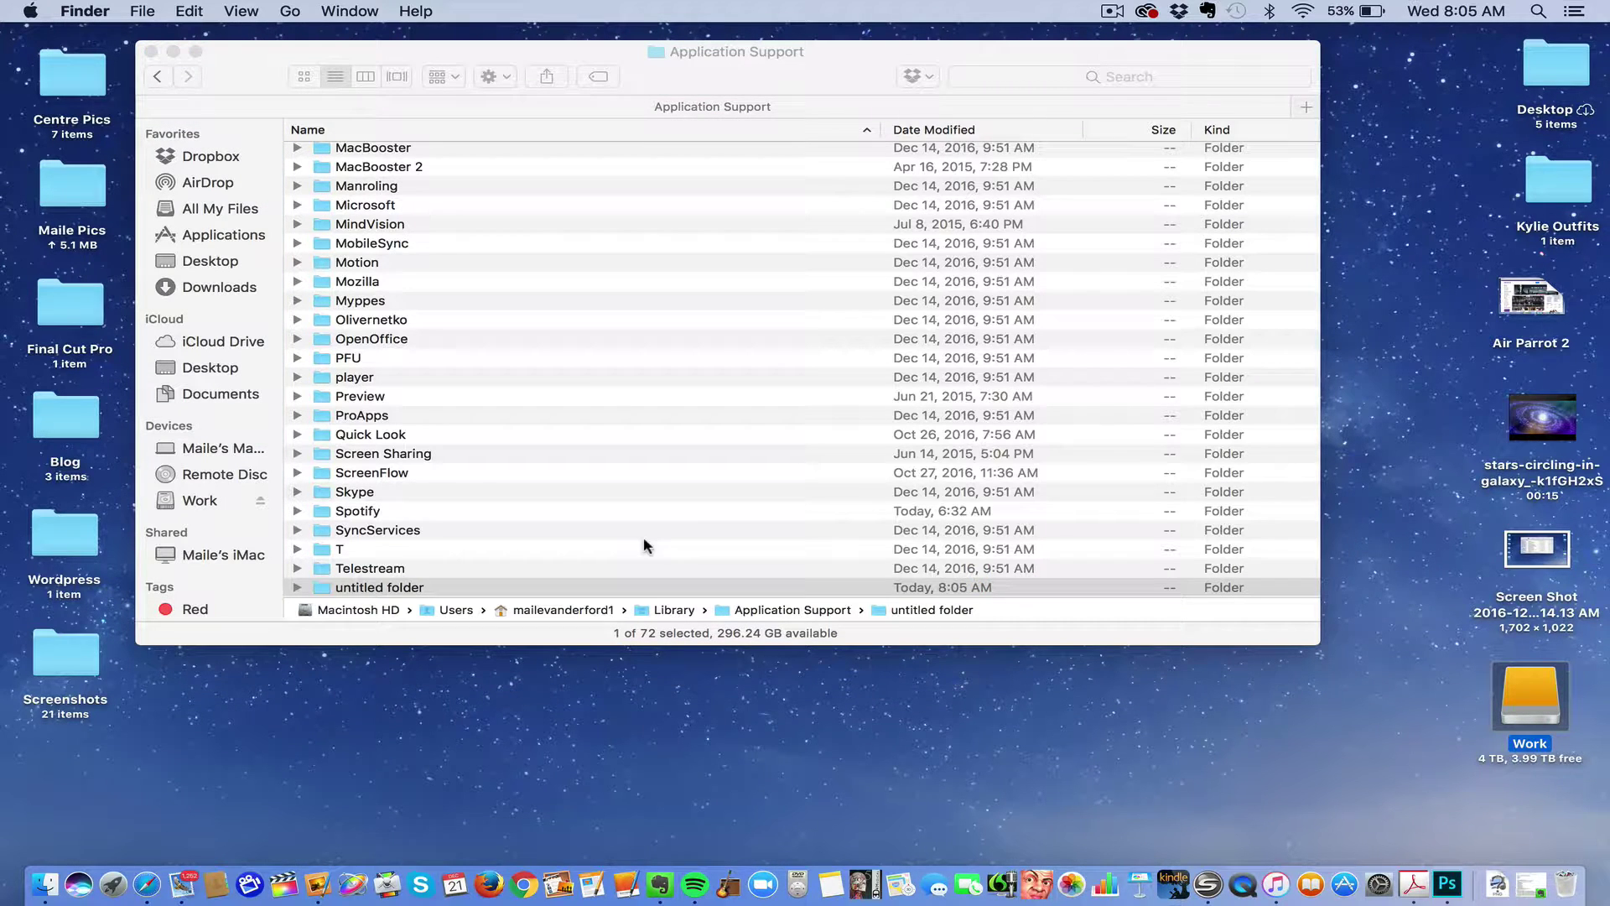
{"action": "scroll", "coordinate": [546, 353], "scroll_direction": "up", "scroll_amount": 5}
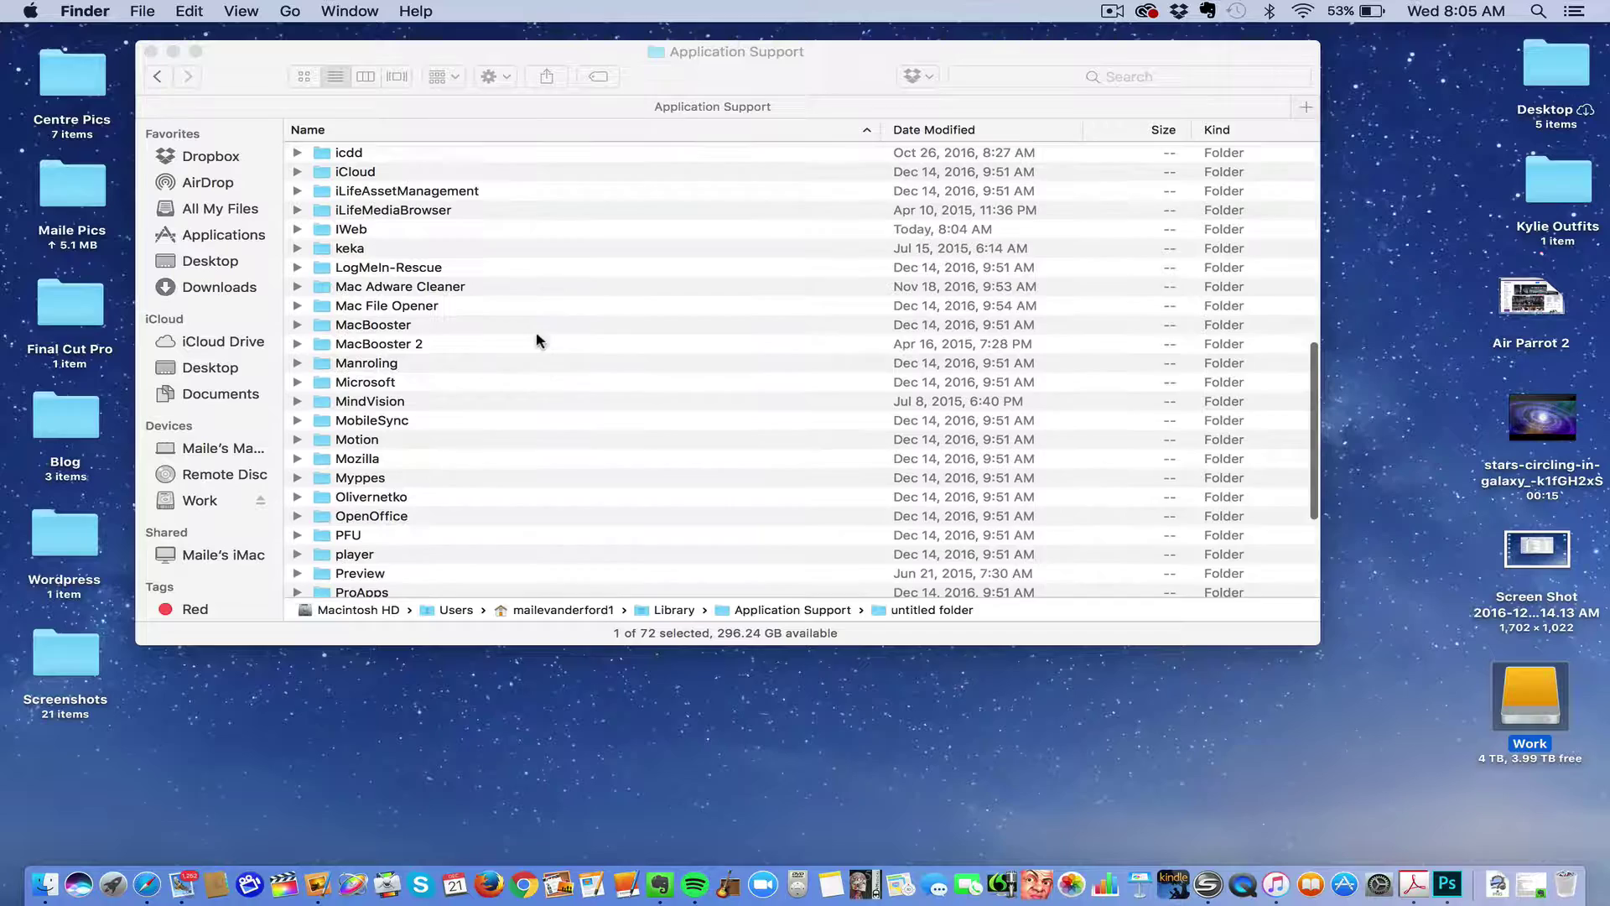
{"action": "double_click", "coordinate": [1529, 696]}
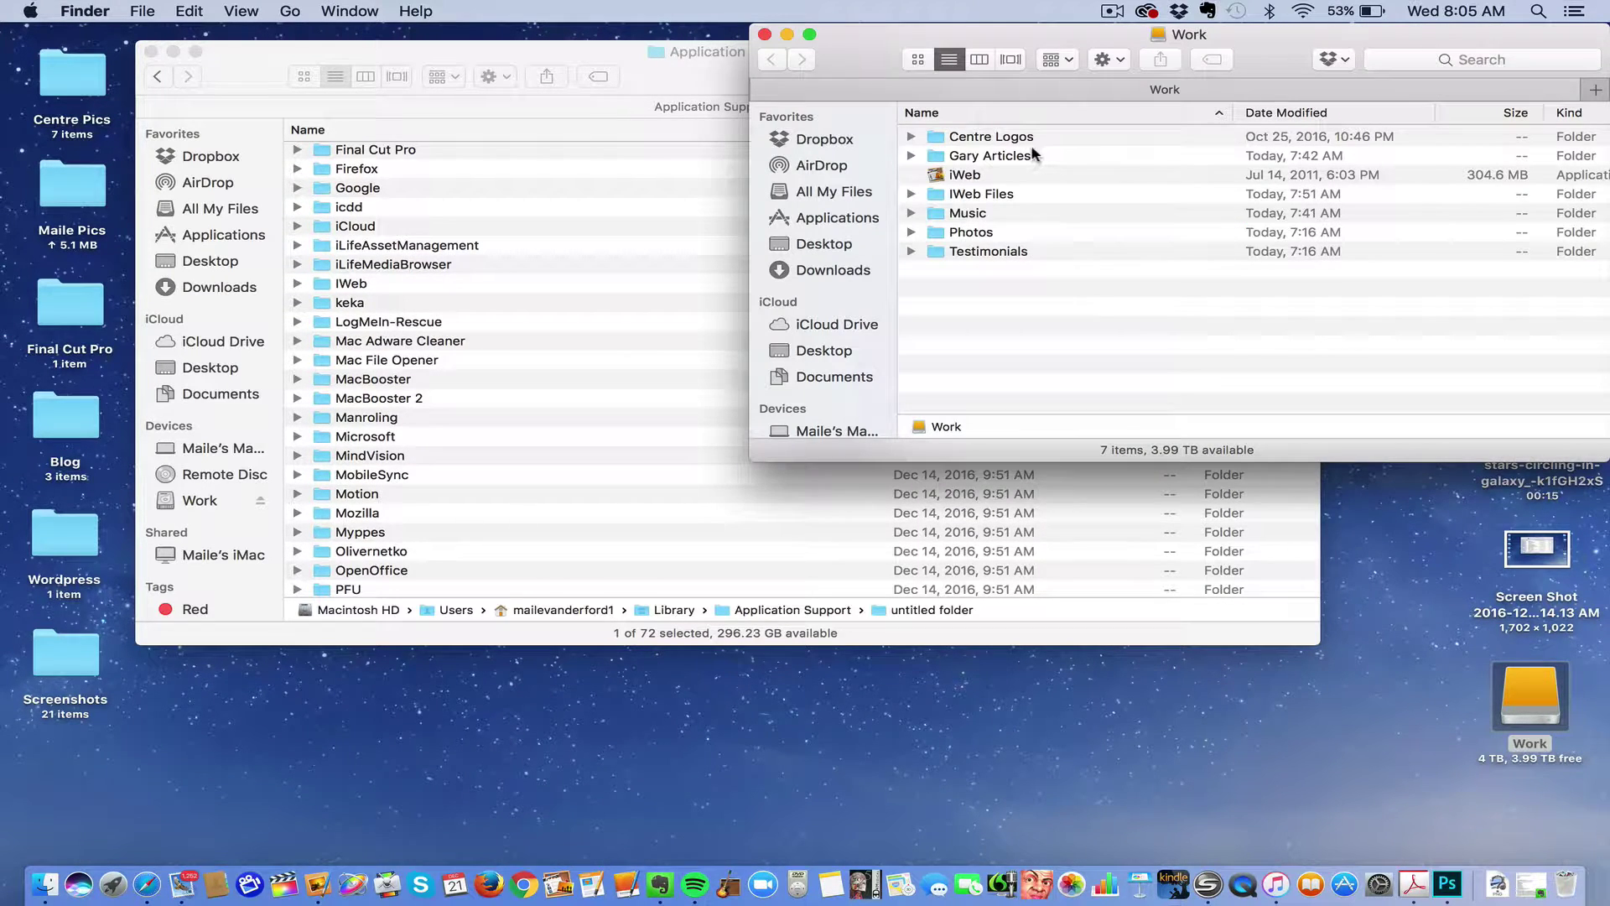
{"action": "left_click", "coordinate": [911, 194]}
{"action": "left_click", "coordinate": [985, 214]}
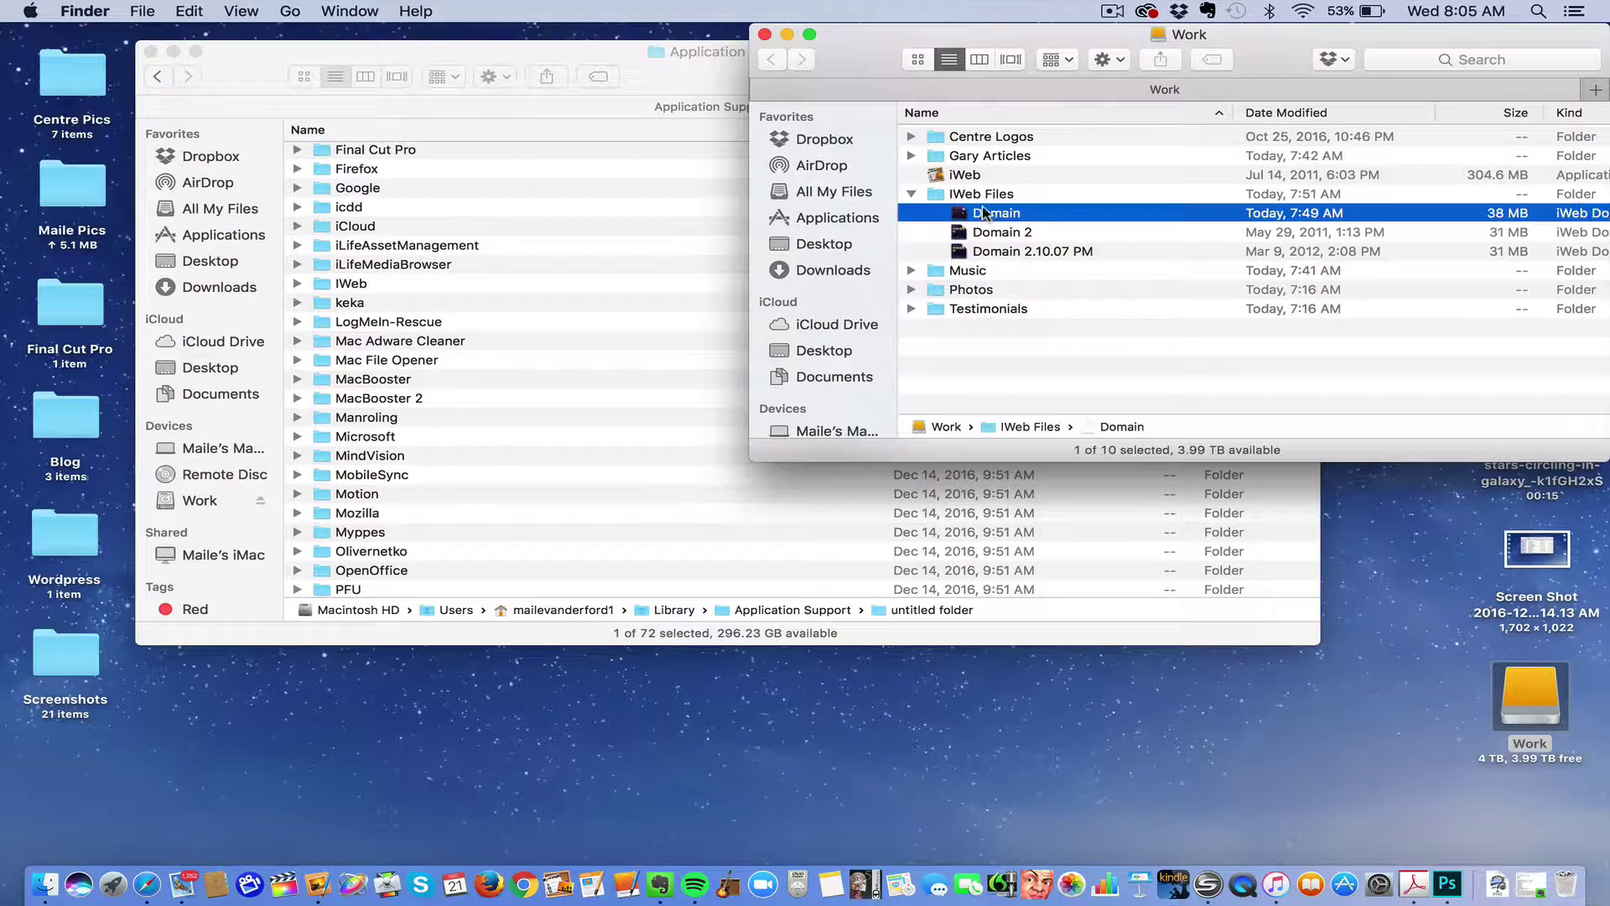
{"action": "left_click", "coordinate": [1004, 252], "text": "shift"}
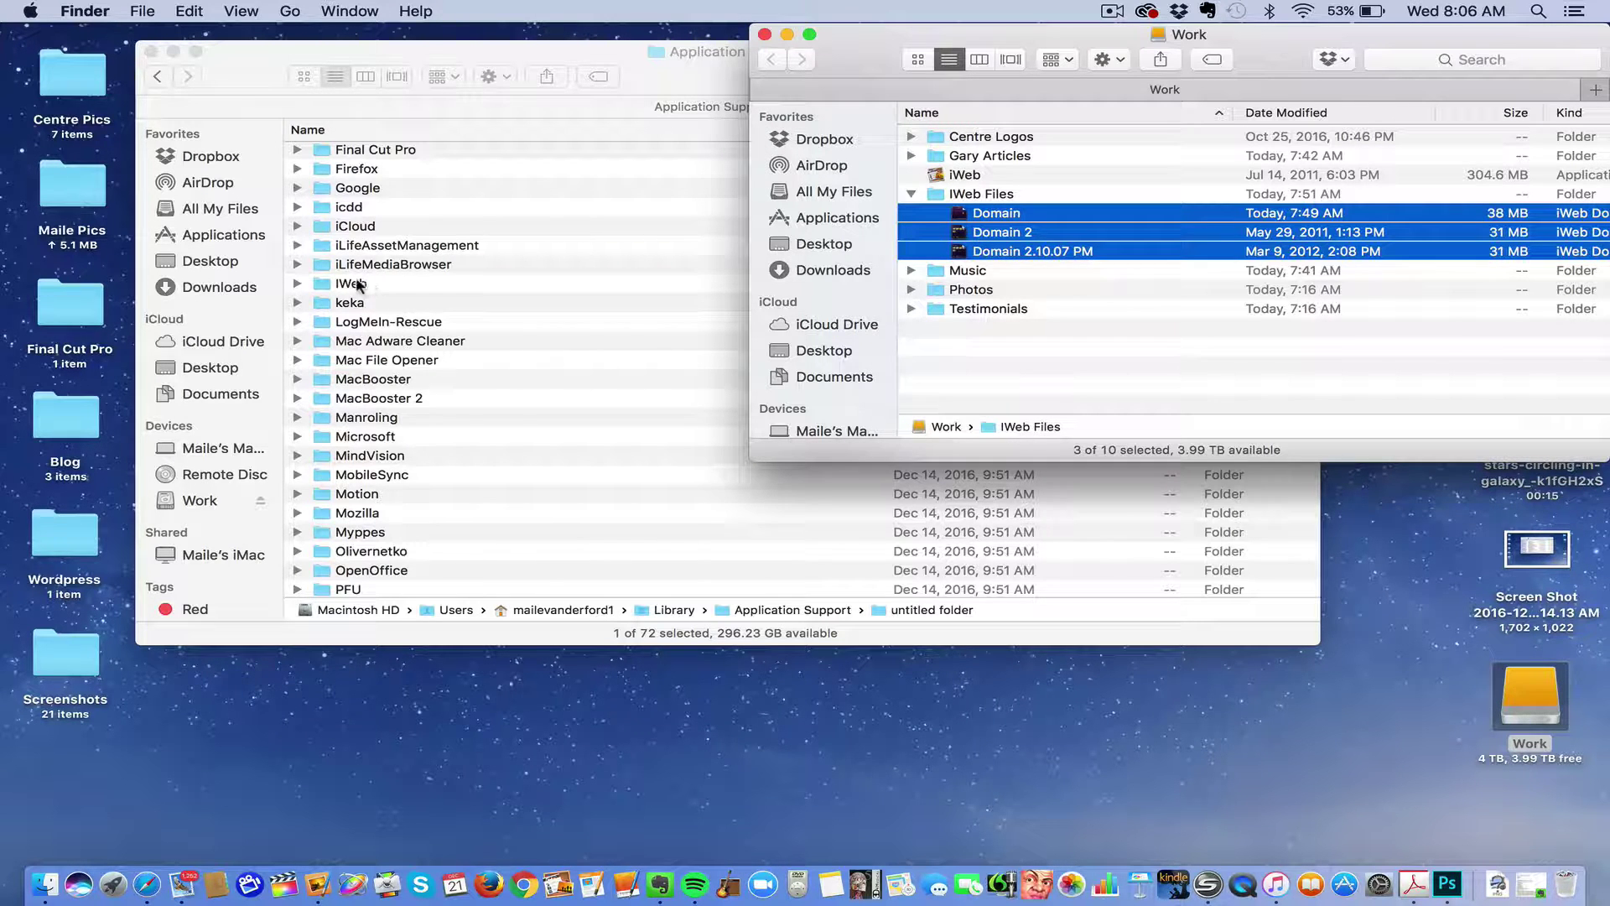
{"action": "left_click", "coordinate": [764, 35]}
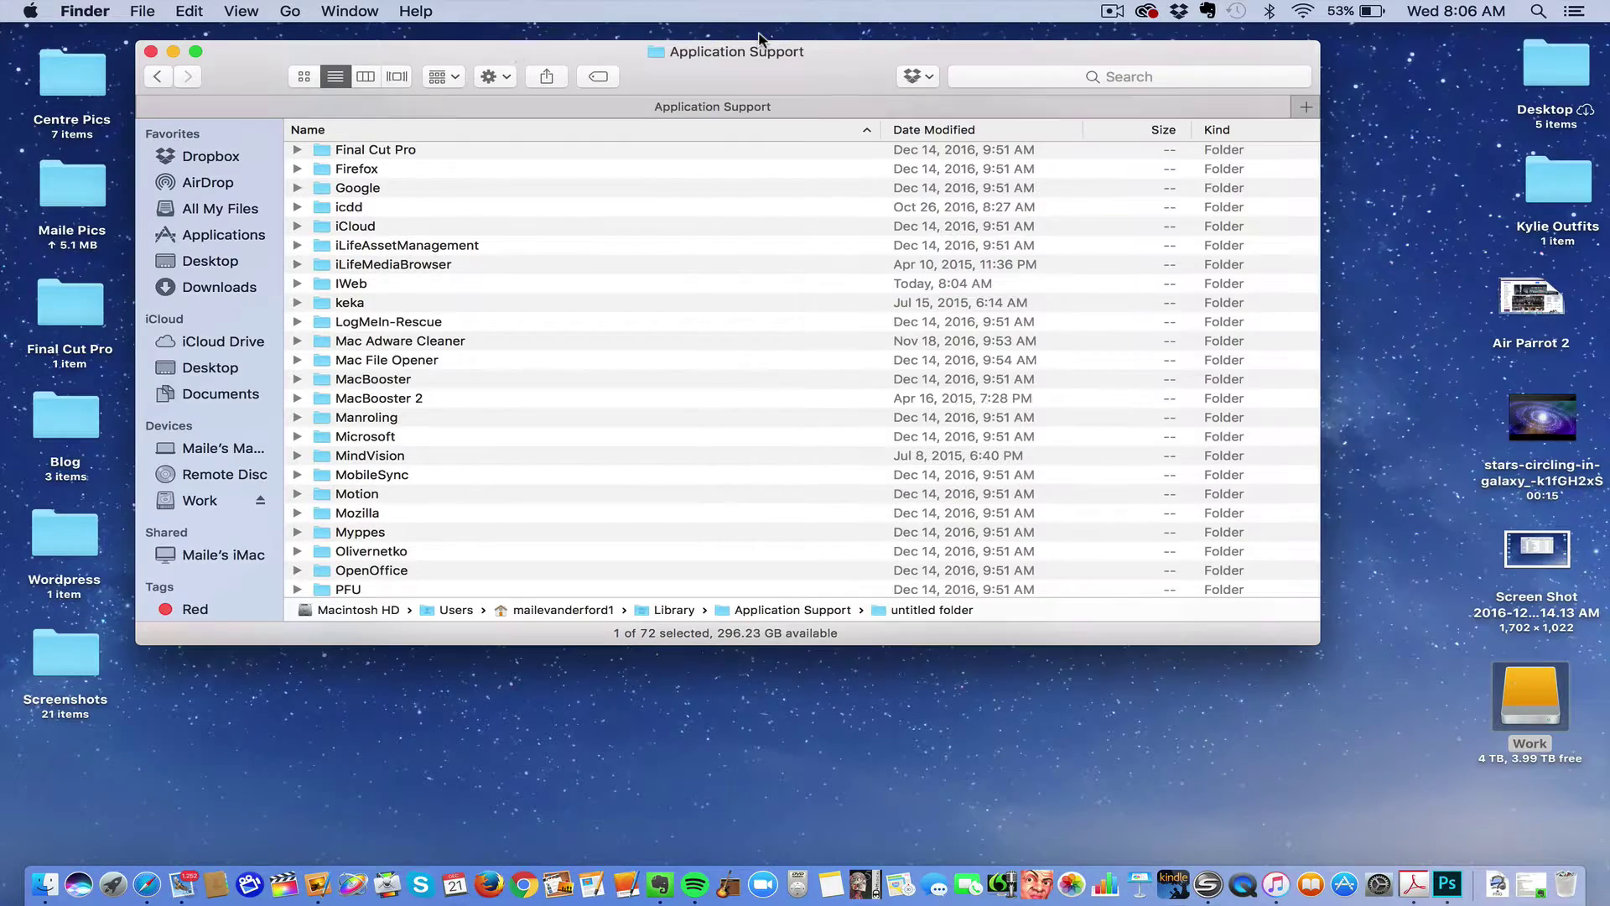
{"action": "left_click", "coordinate": [149, 52]}
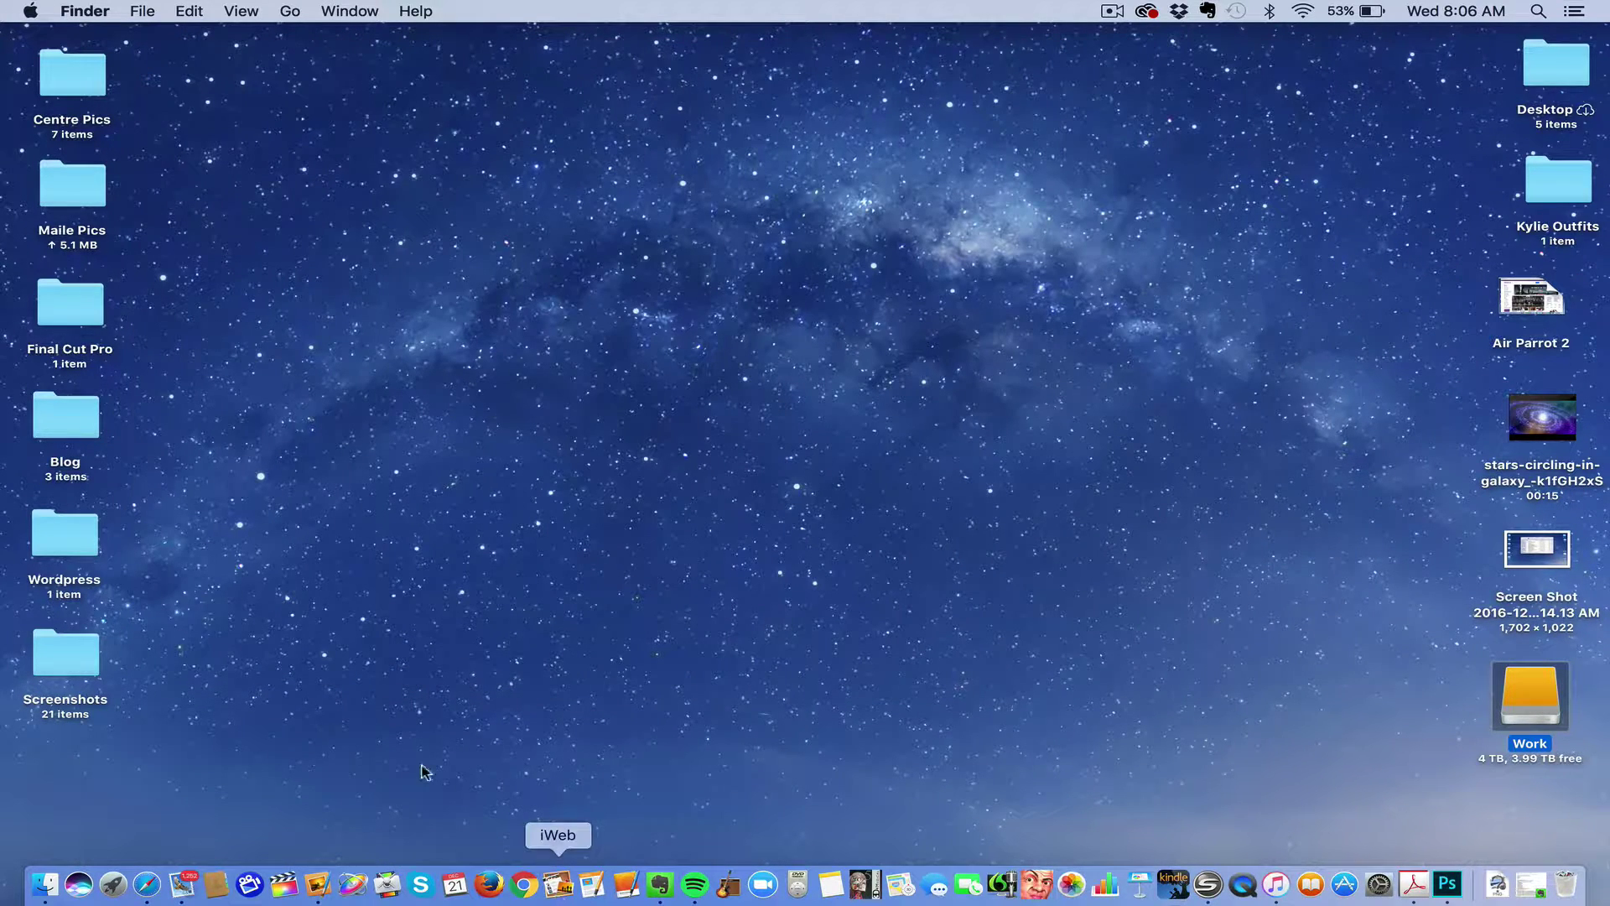
{"action": "left_click", "coordinate": [45, 883]}
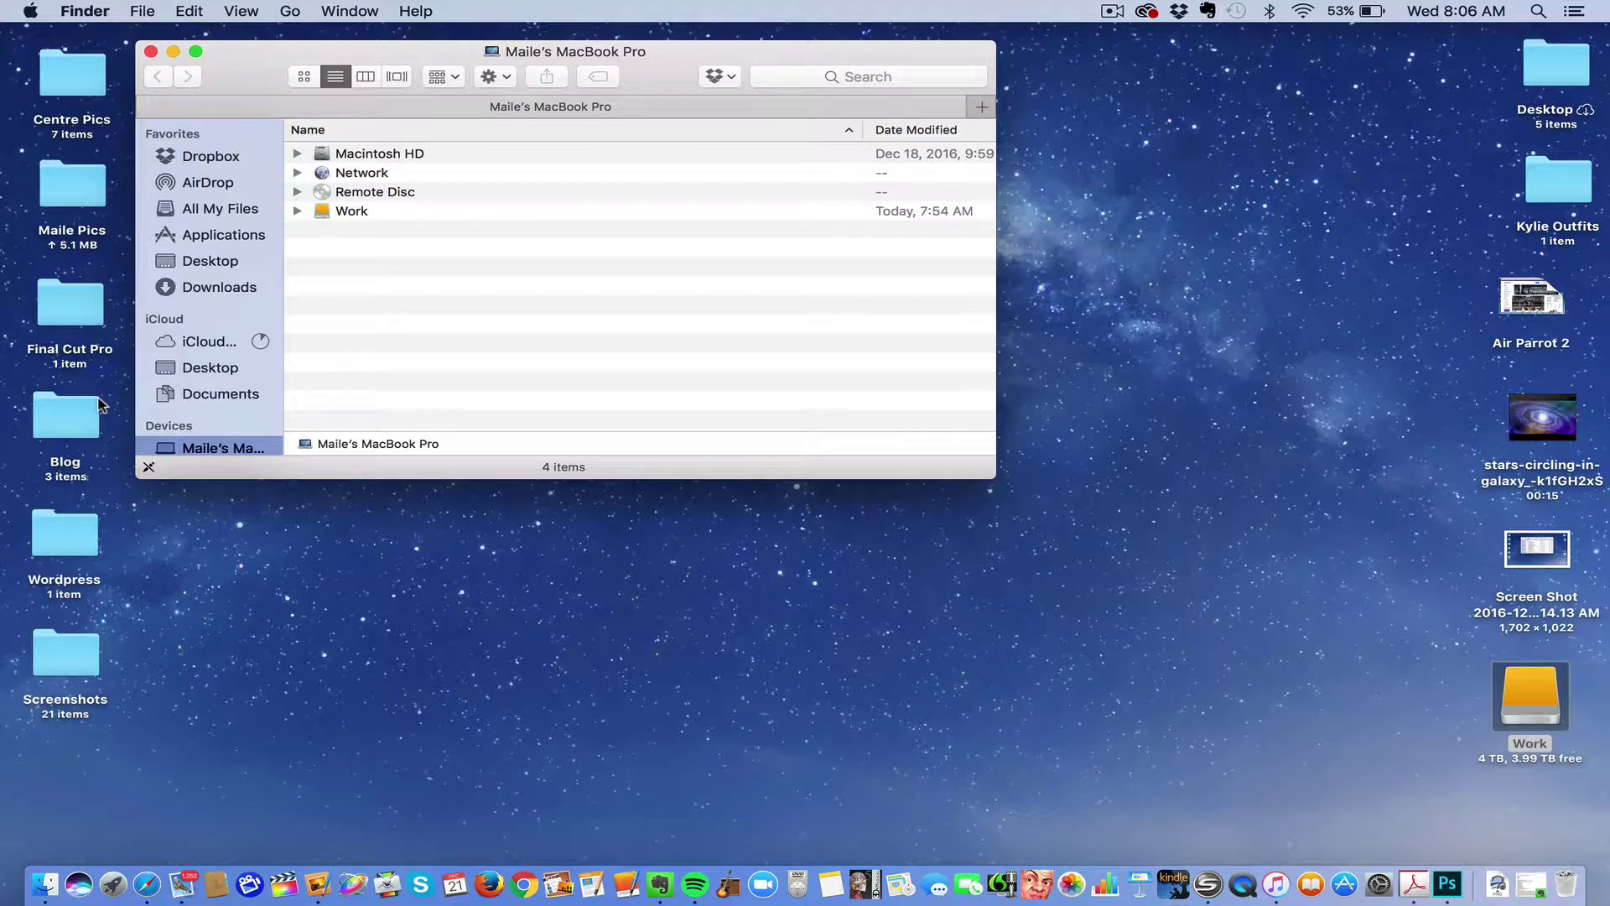
{"action": "left_click", "coordinate": [195, 235]}
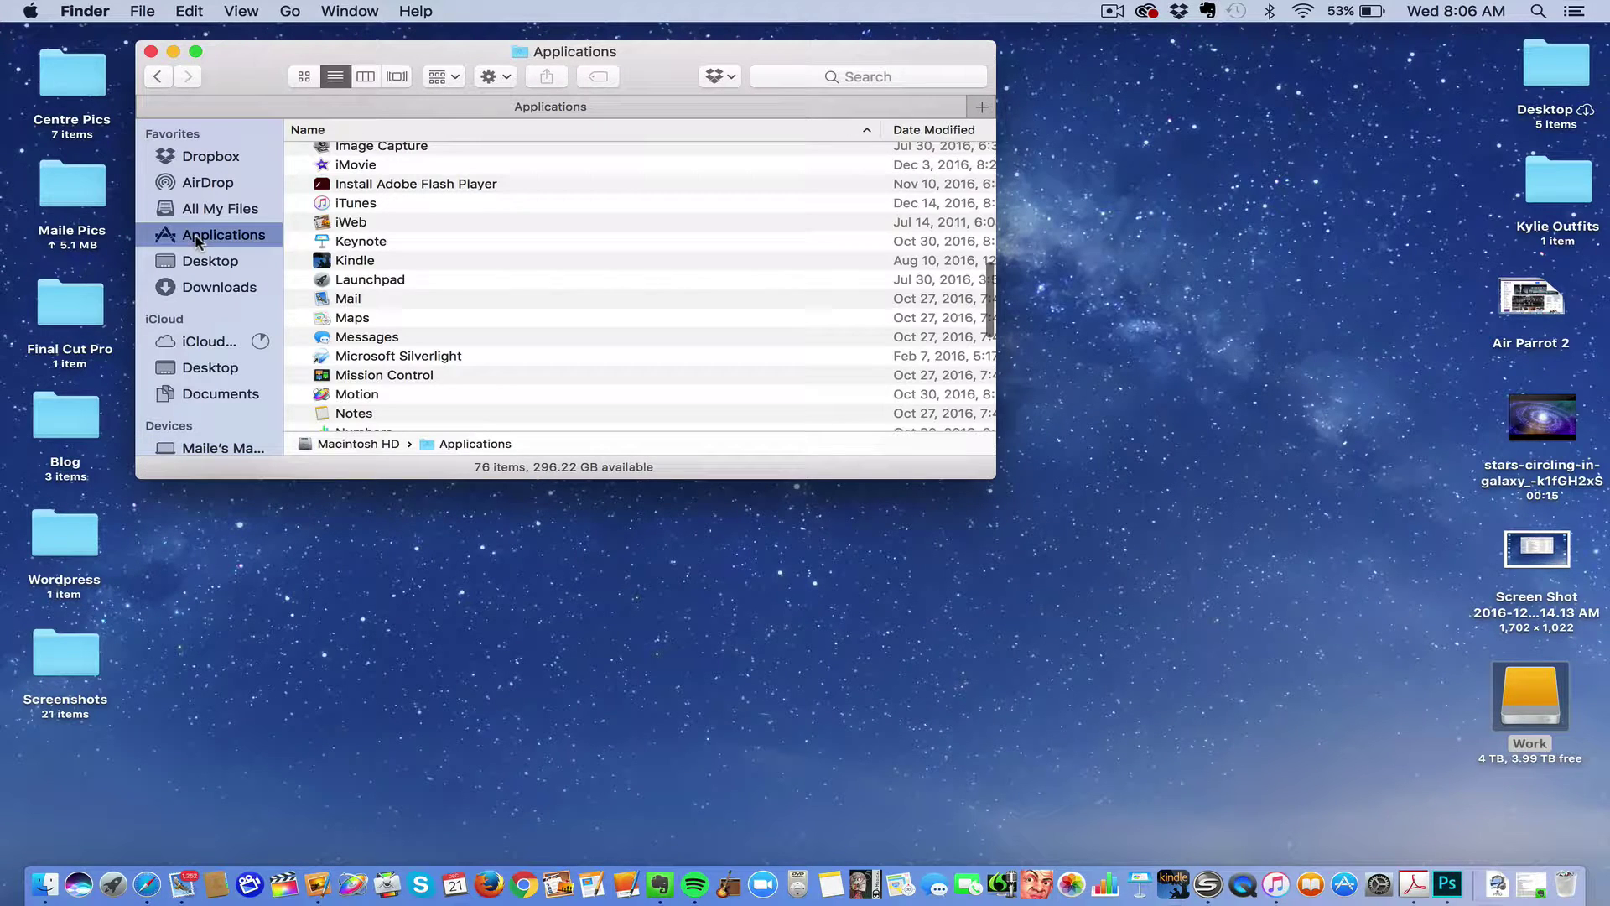
{"action": "left_click", "coordinate": [355, 223]}
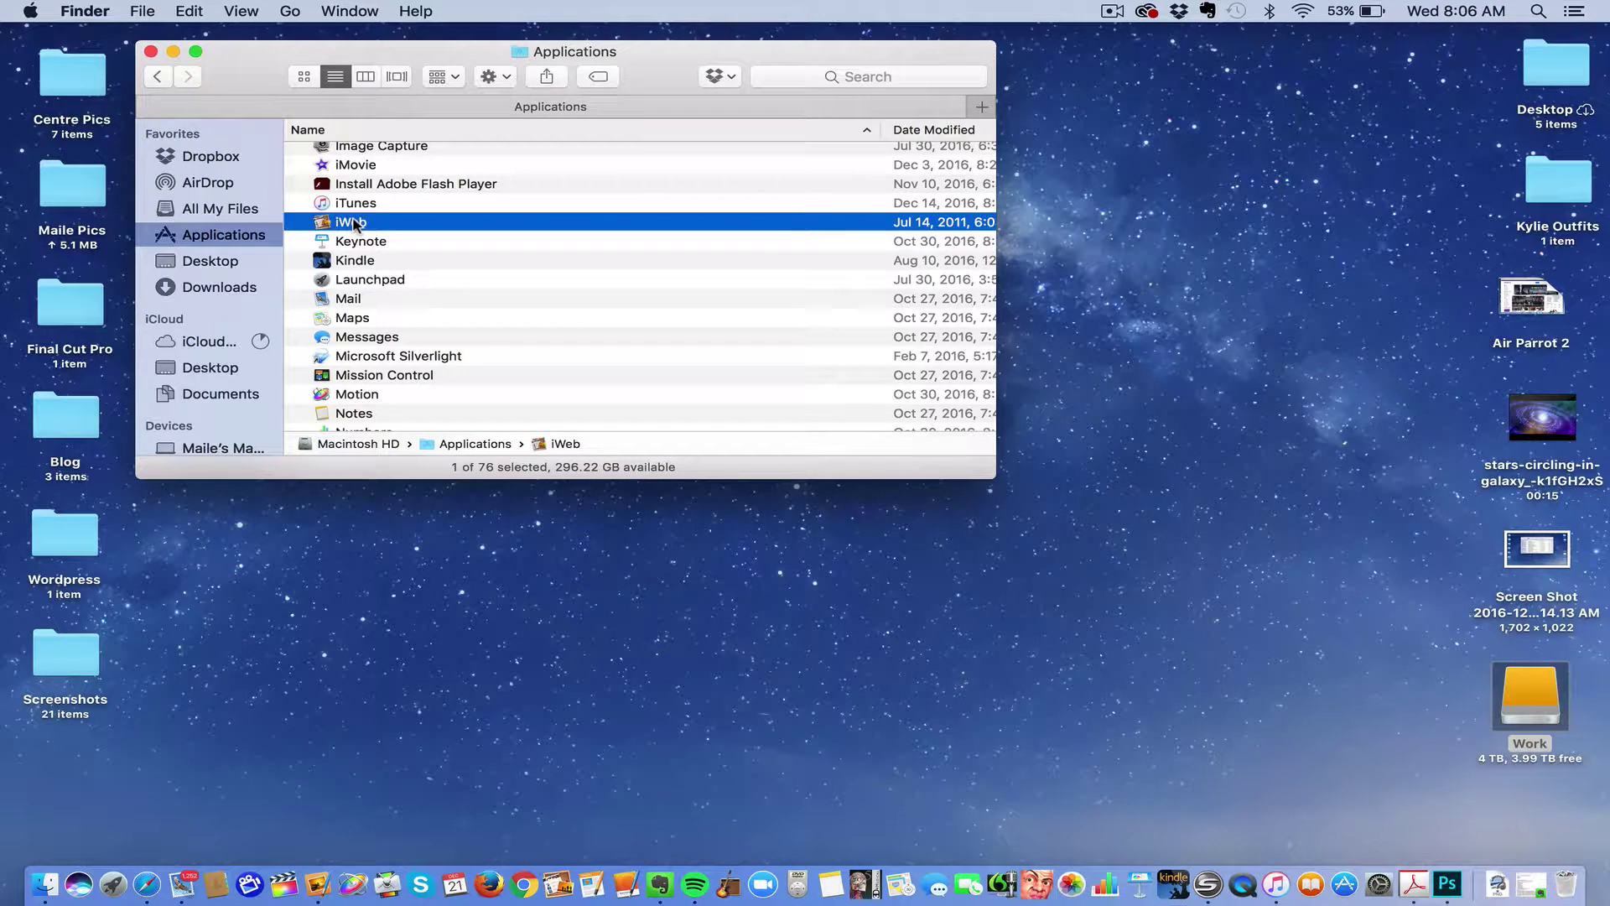
{"action": "mouse_move", "coordinate": [355, 223]}
{"action": "left_mouse_down"}
{"action": "mouse_move", "coordinate": [361, 252]}
{"action": "mouse_move", "coordinate": [355, 224]}
{"action": "left_mouse_up"}
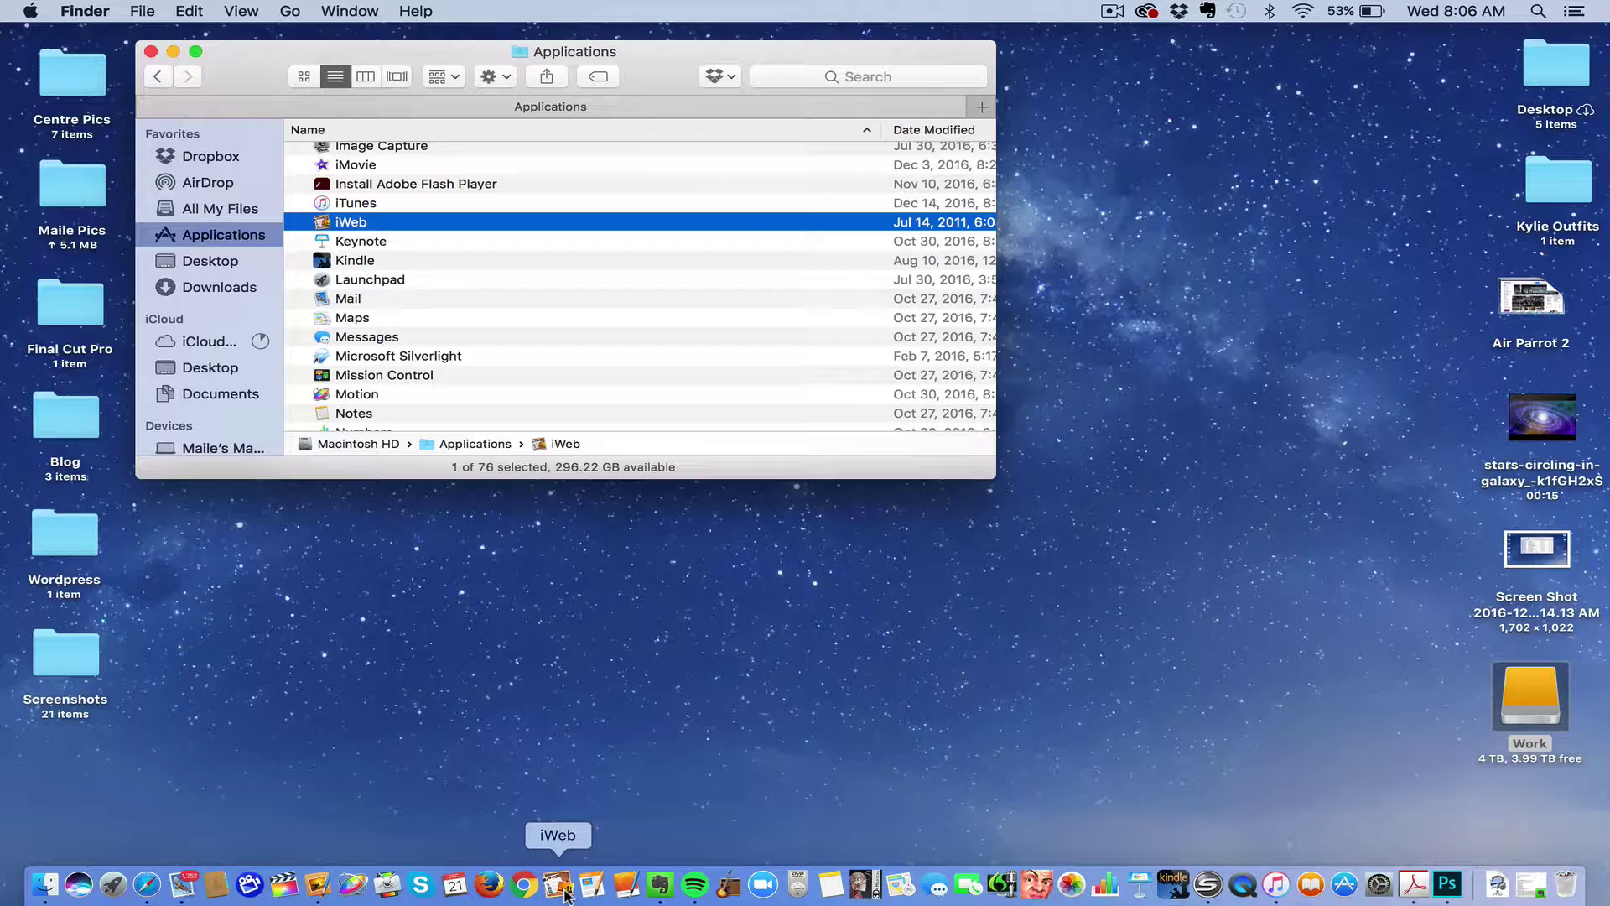
{"action": "left_click", "coordinate": [151, 52]}
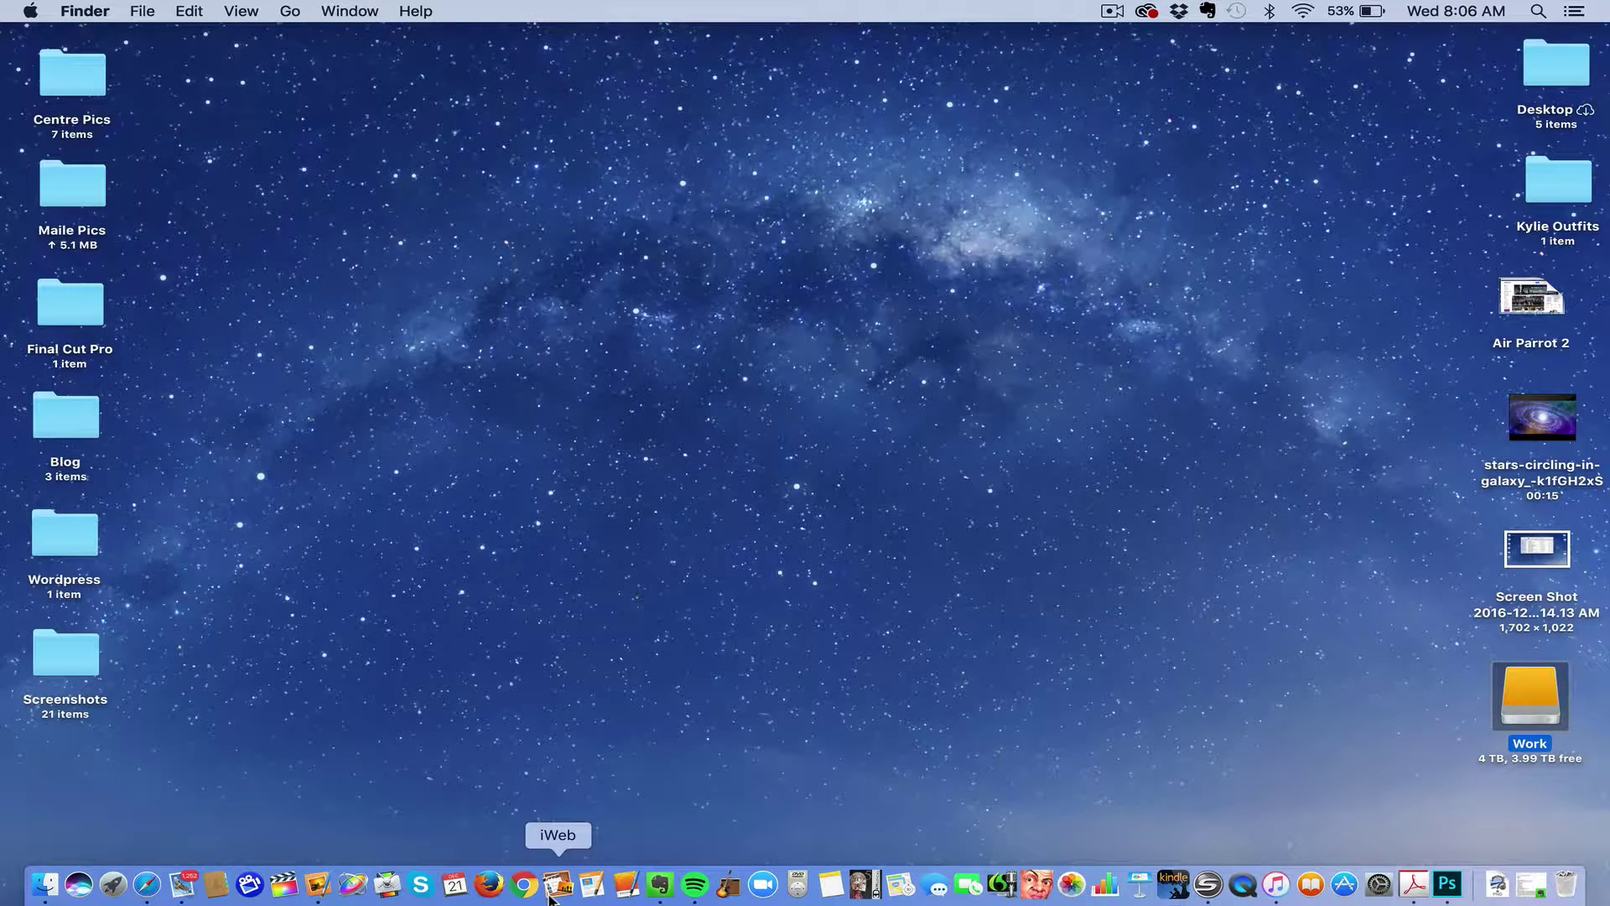